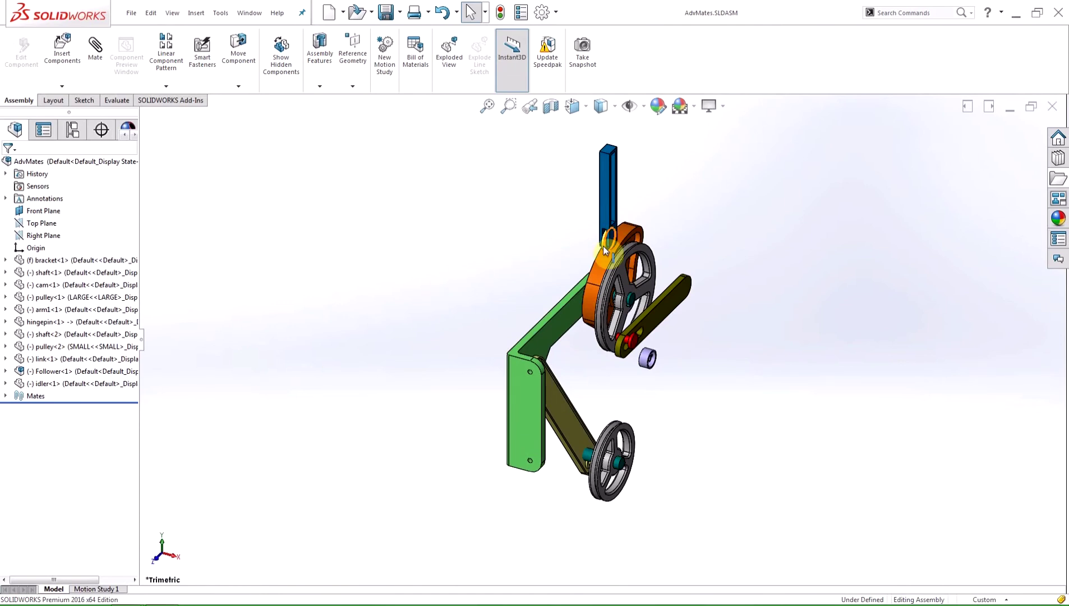
Add a cam mate between the follower roller's rim face and the orange cam's outer face.
{"action": "scroll", "coordinate": [601, 250], "scroll_direction": "down", "scroll_amount": 2}
{"action": "scroll", "coordinate": [611, 300], "scroll_direction": "down", "scroll_amount": 5}
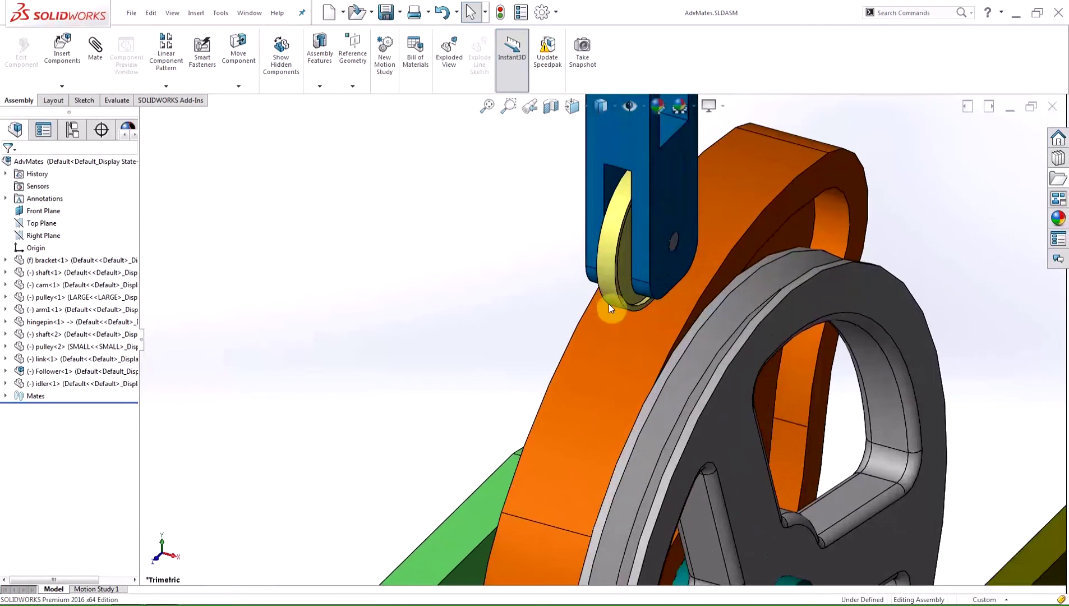
{"action": "left_click", "coordinate": [606, 285]}
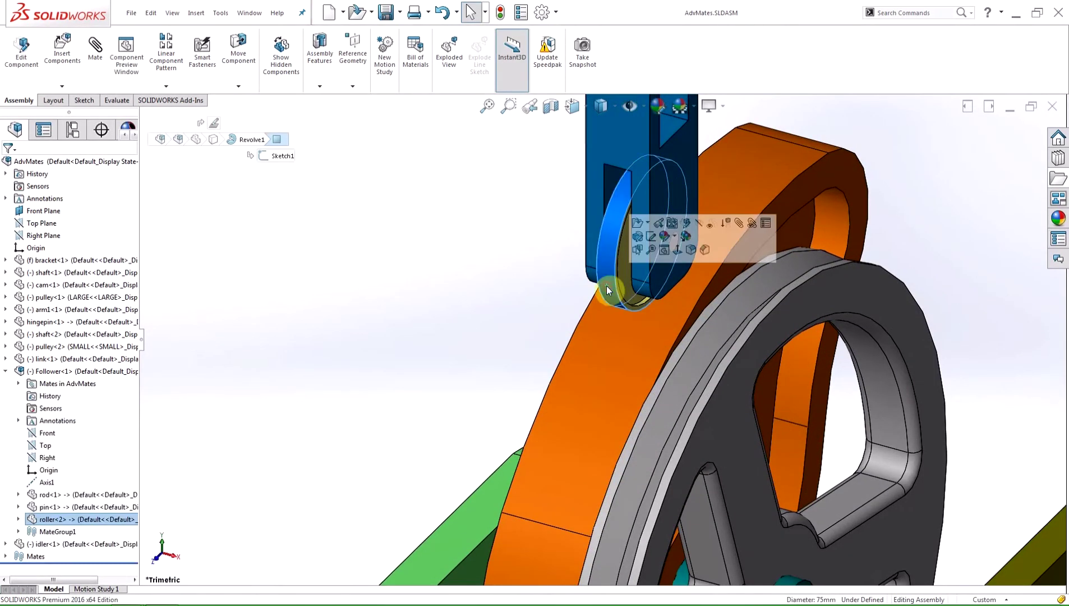
{"action": "left_click", "coordinate": [611, 372], "text": "ctrl"}
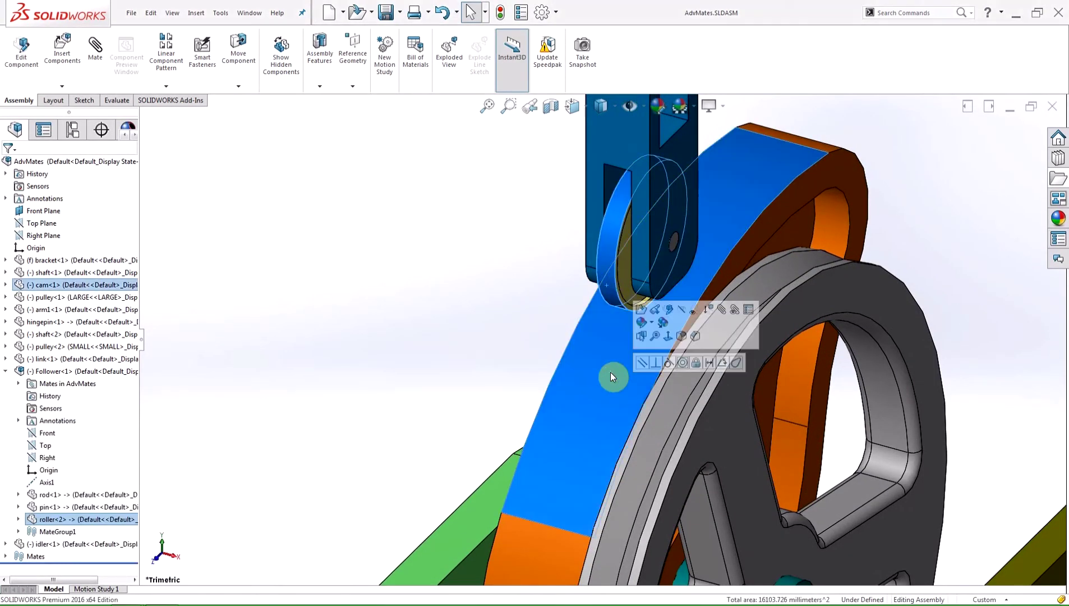
{"action": "left_click", "coordinate": [736, 366]}
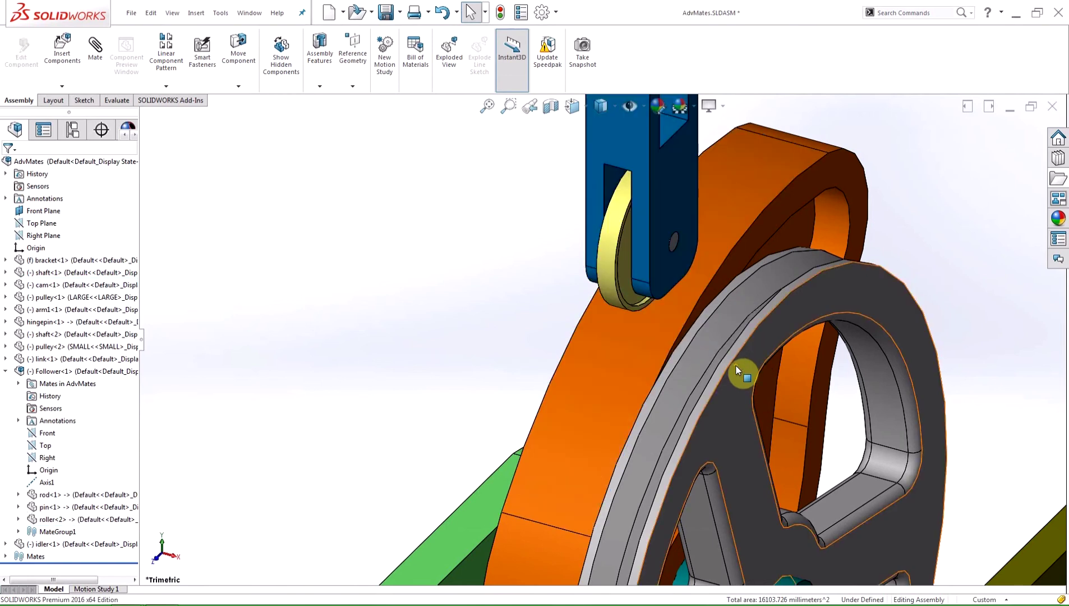
Select the cam's outer face together with all its tangent faces and clear the selection.
{"action": "scroll", "coordinate": [749, 264], "scroll_direction": "up", "scroll_amount": 3}
{"action": "left_click_drag", "start_coordinate": [634, 338], "coordinate": [687, 256]}
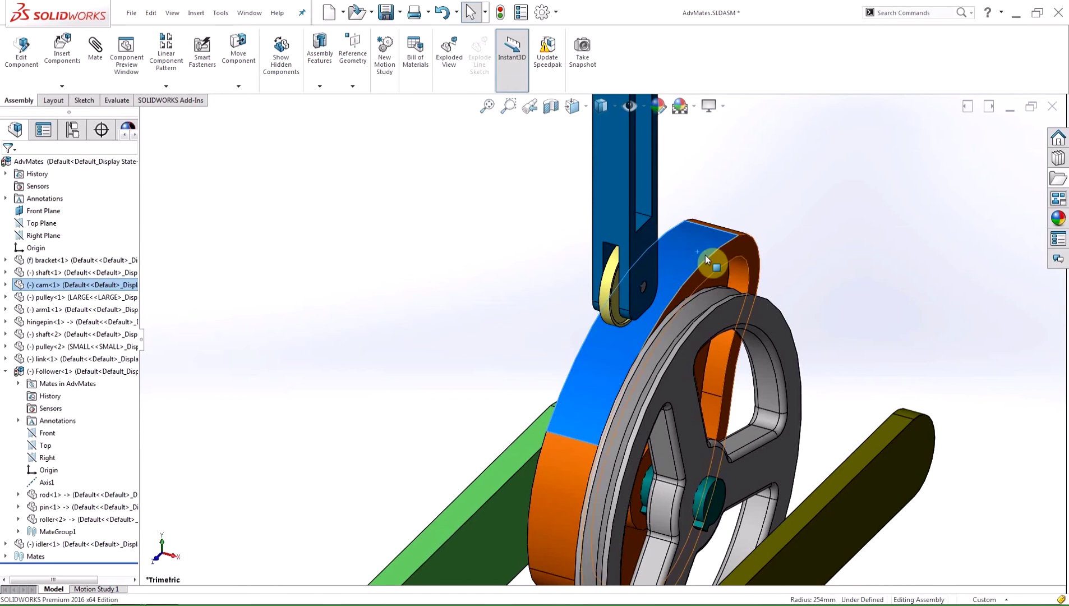
{"action": "right_click", "coordinate": [694, 257]}
{"action": "left_click", "coordinate": [718, 205]}
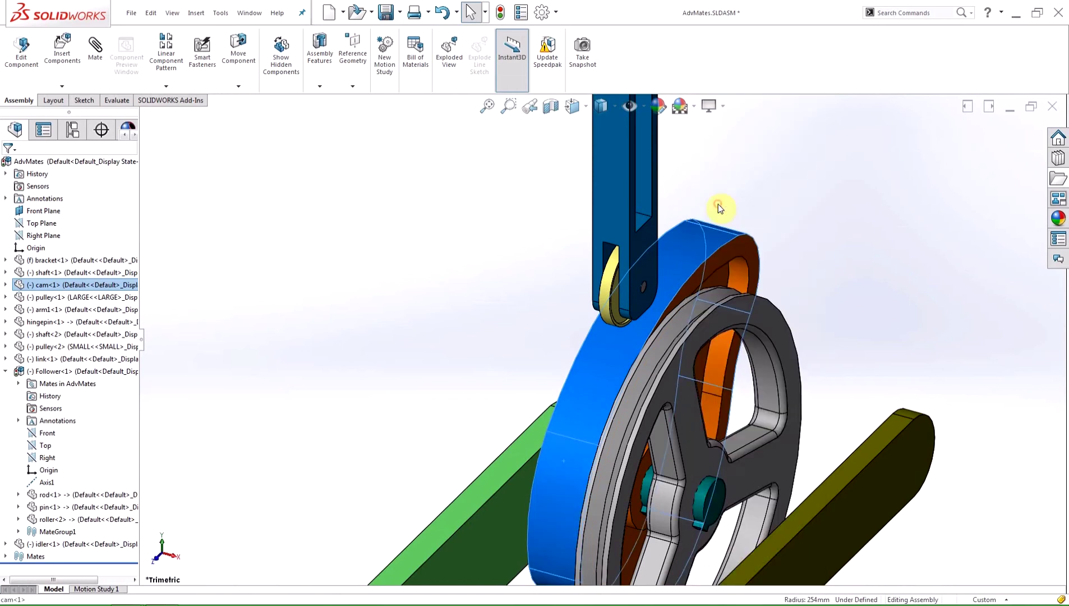
{"action": "left_click", "coordinate": [408, 335]}
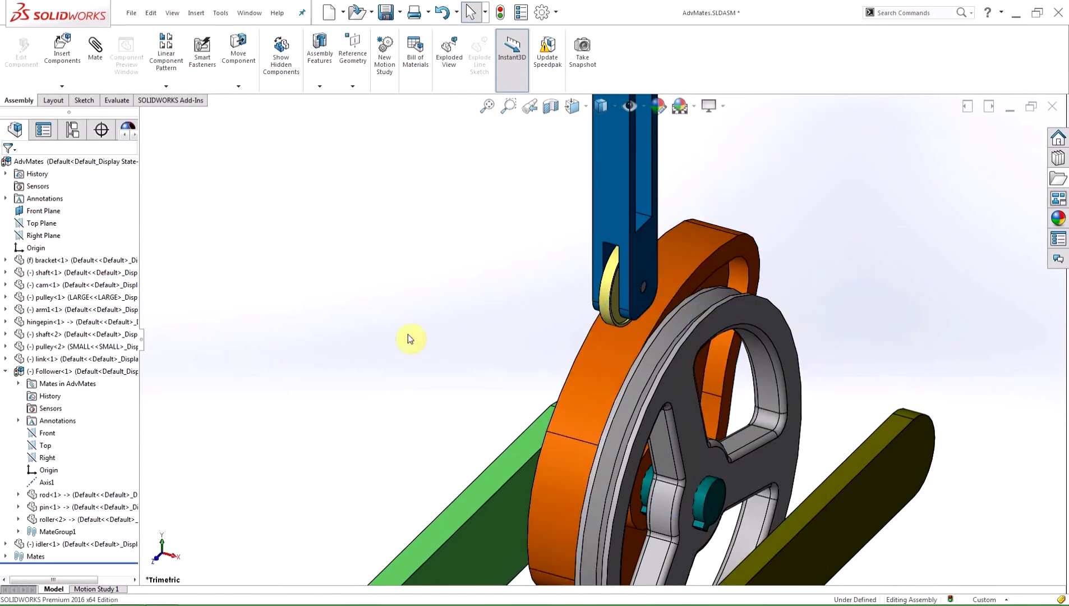
Hide the green bracket and the lower arm temporarily, and show both components again.
{"action": "key", "text": "f"}
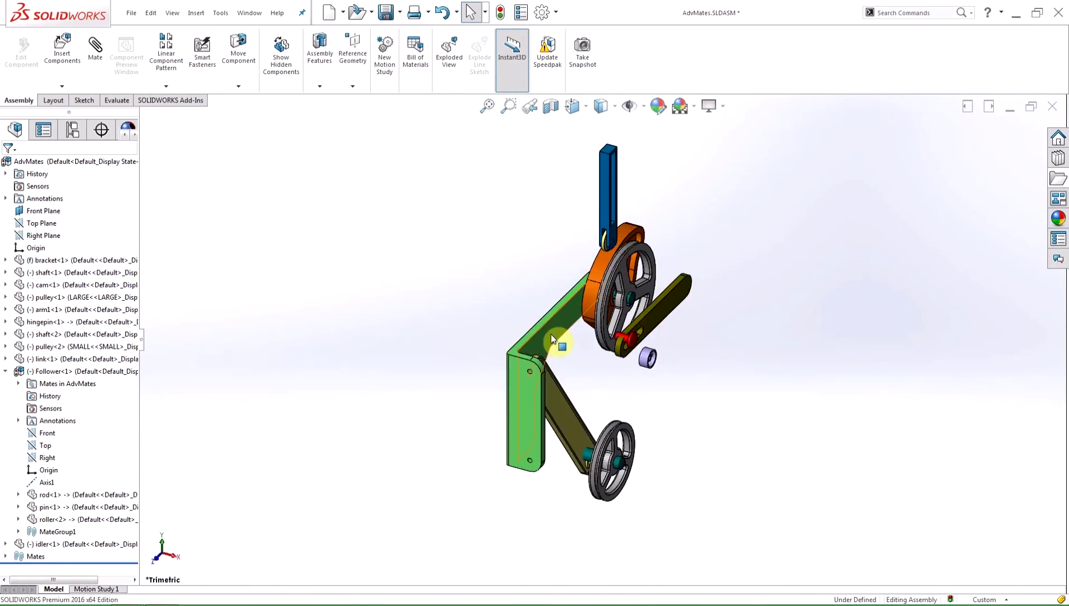
{"action": "left_click", "coordinate": [553, 359]}
{"action": "key", "text": "Tab"}
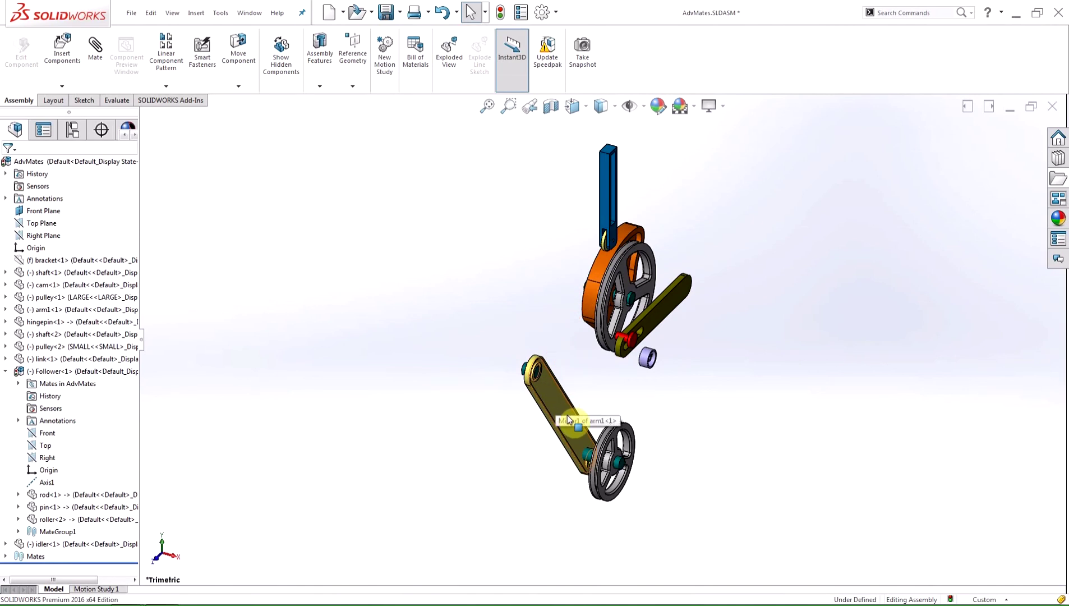
{"action": "key", "text": "Tab"}
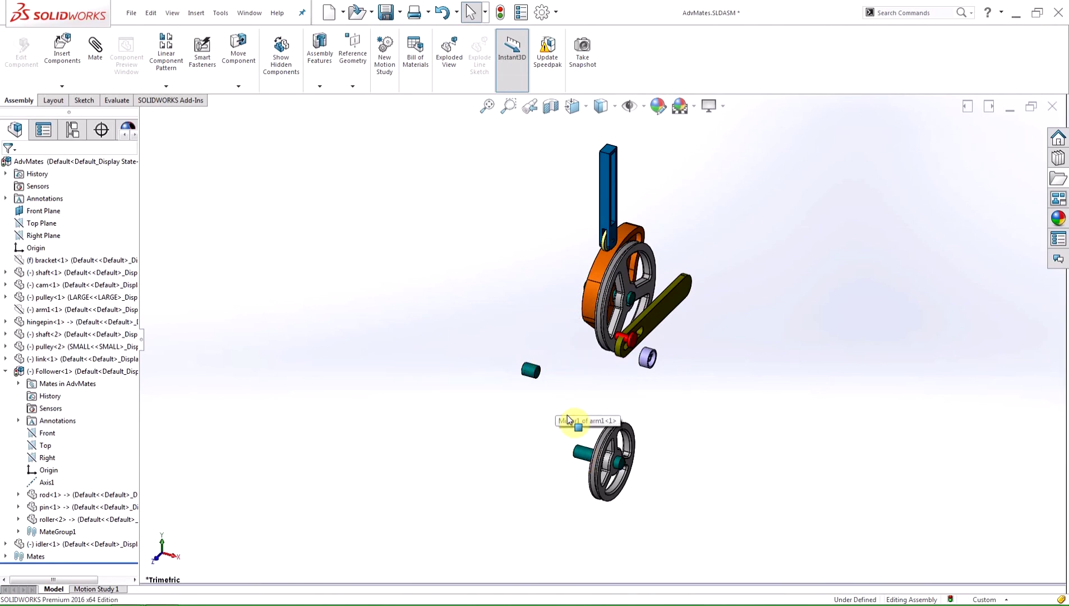
{"action": "key", "text": "shift+Tab"}
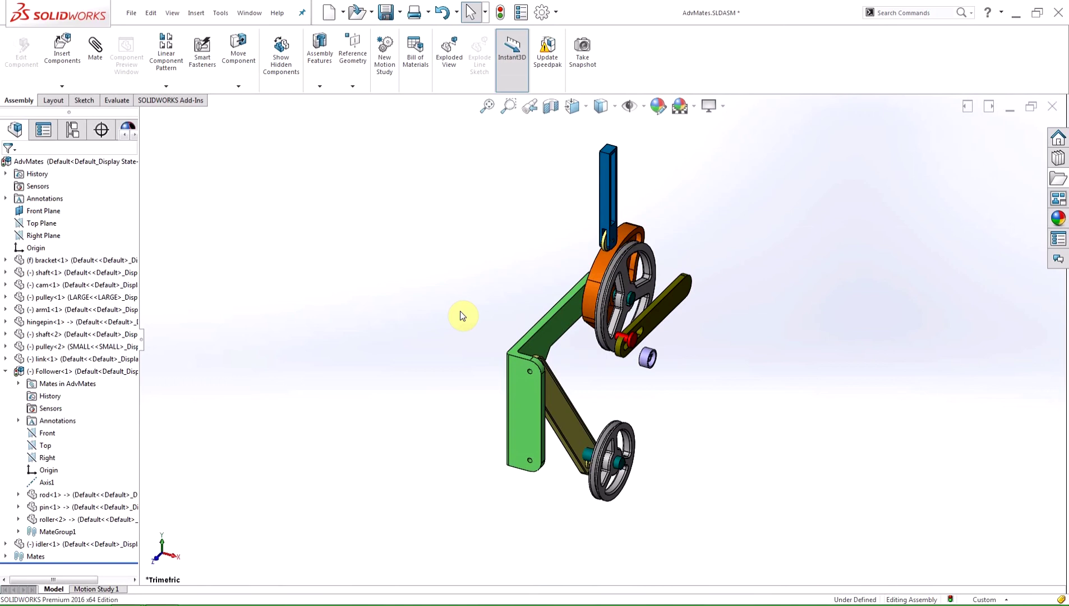
Select the follower's rod and use its selection breadcrumbs to examine the Follower subassembly and the top assembly's available commands.
{"action": "scroll", "coordinate": [589, 200], "scroll_direction": "down", "scroll_amount": 2}
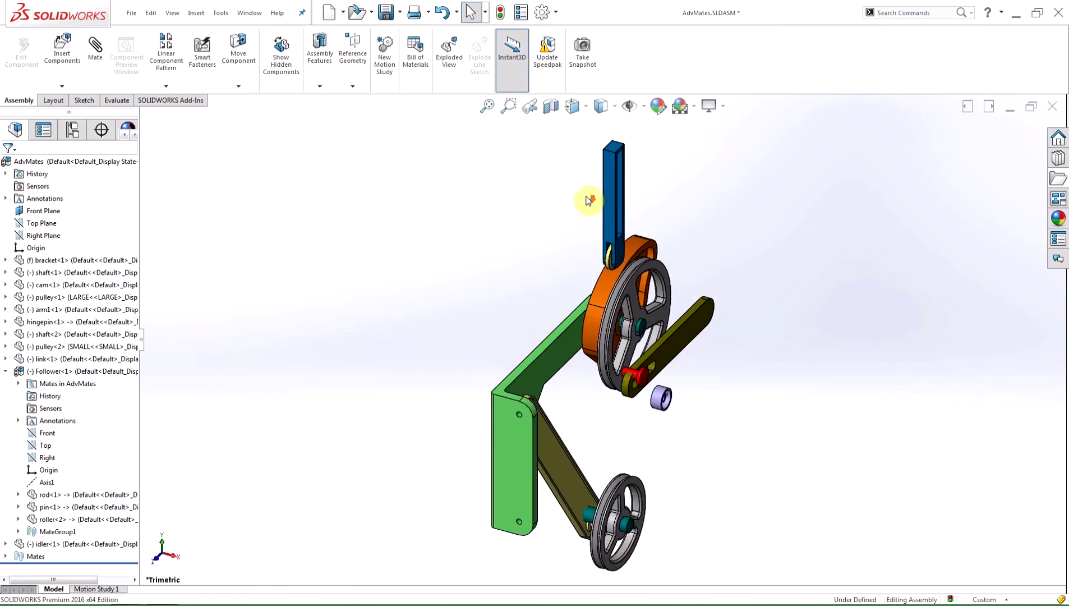
{"action": "scroll", "coordinate": [589, 200], "scroll_direction": "down", "scroll_amount": 5}
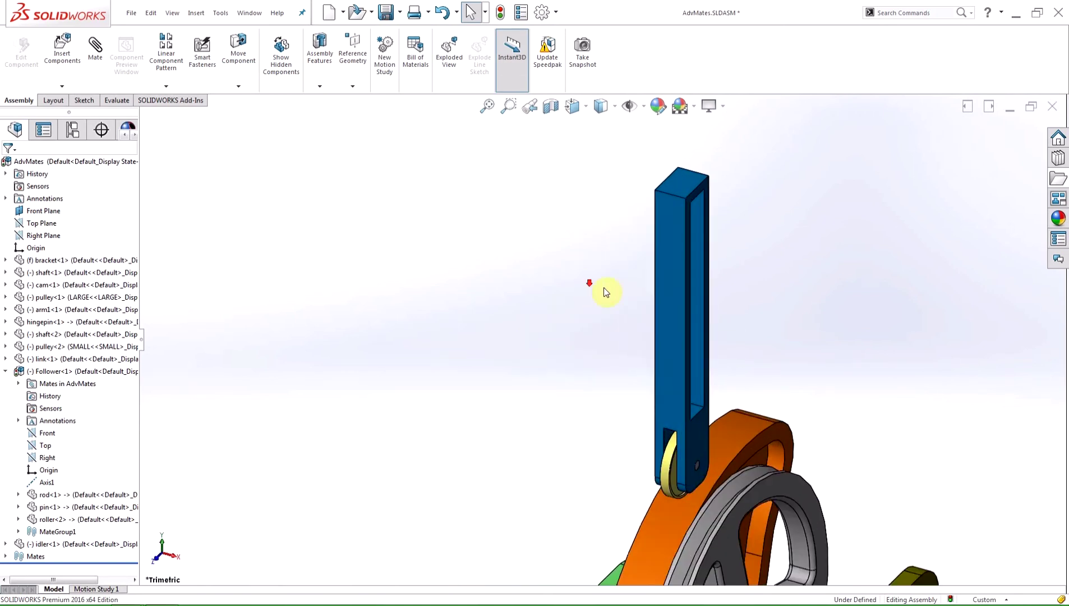
{"action": "left_click", "coordinate": [674, 315]}
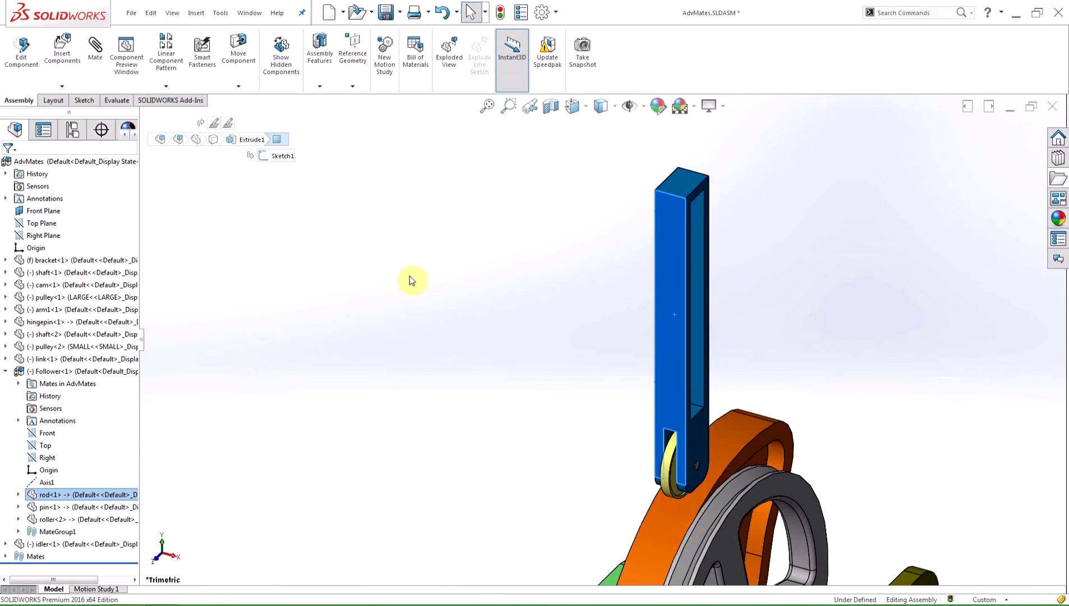
{"action": "right_click", "coordinate": [194, 141]}
{"action": "left_click", "coordinate": [178, 139]}
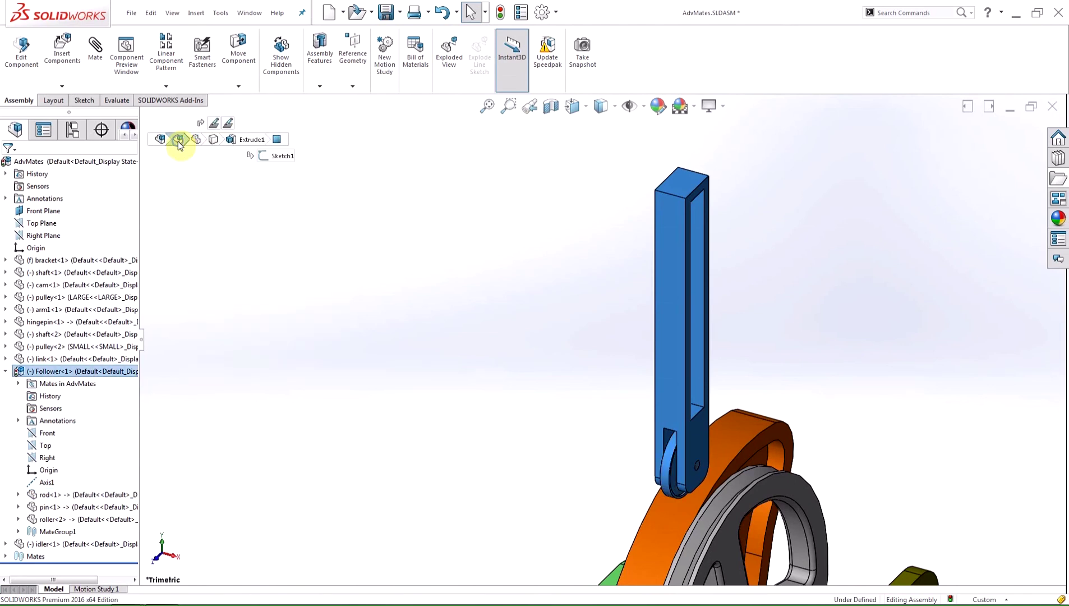
{"action": "right_click", "coordinate": [178, 139]}
{"action": "right_click", "coordinate": [157, 141]}
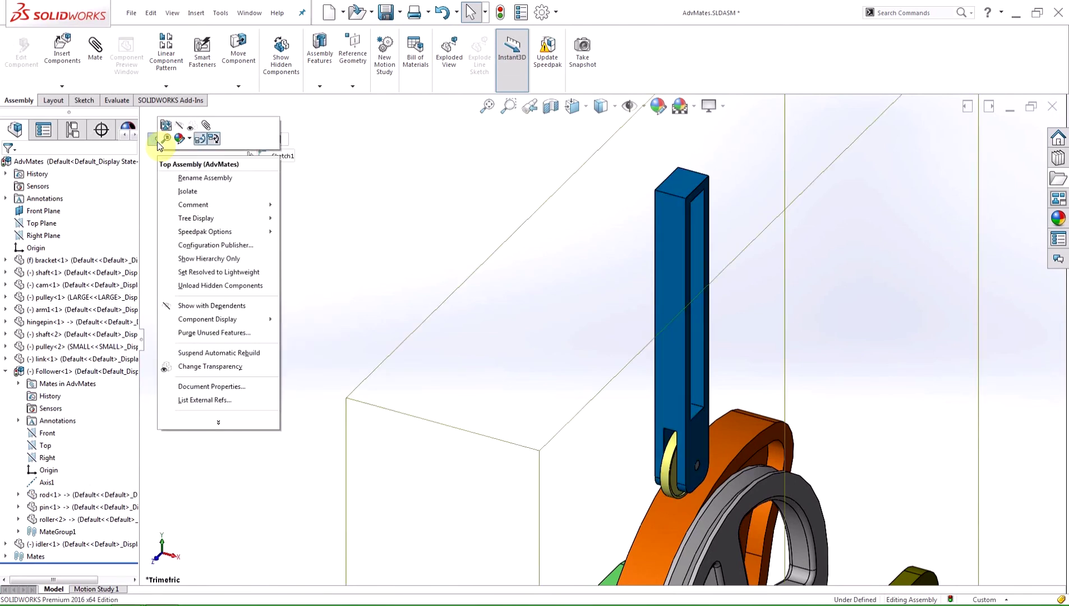
{"action": "left_click", "coordinate": [415, 236]}
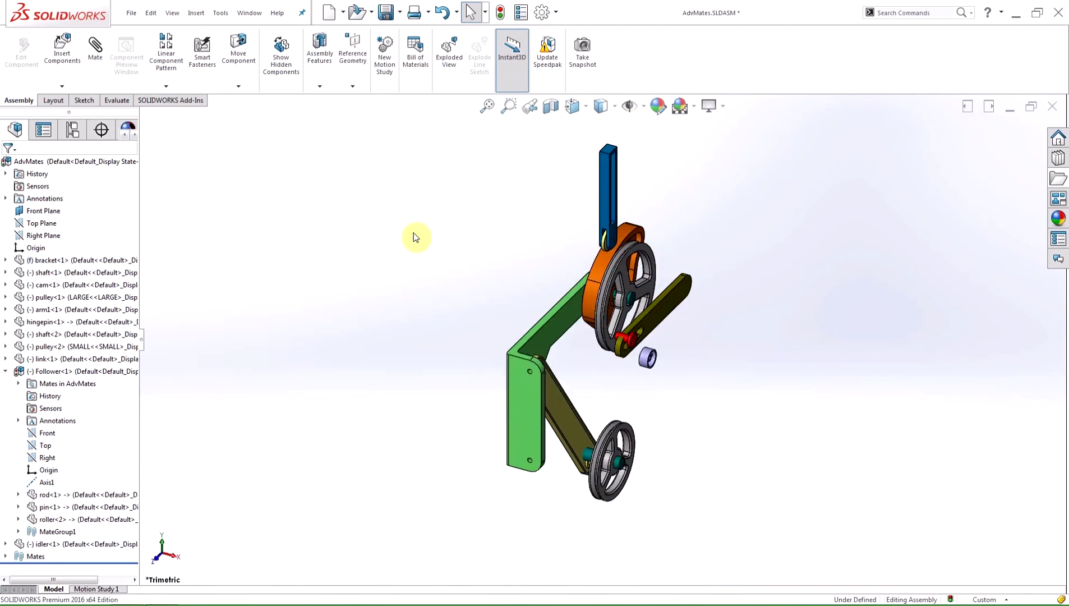
Select the follower's rod, bring its selection breadcrumbs to the pointer at different places, and clear the selection.
{"action": "left_click", "coordinate": [605, 207]}
{"action": "key", "text": "d"}
{"action": "left_click", "coordinate": [354, 498]}
{"action": "left_click", "coordinate": [609, 189]}
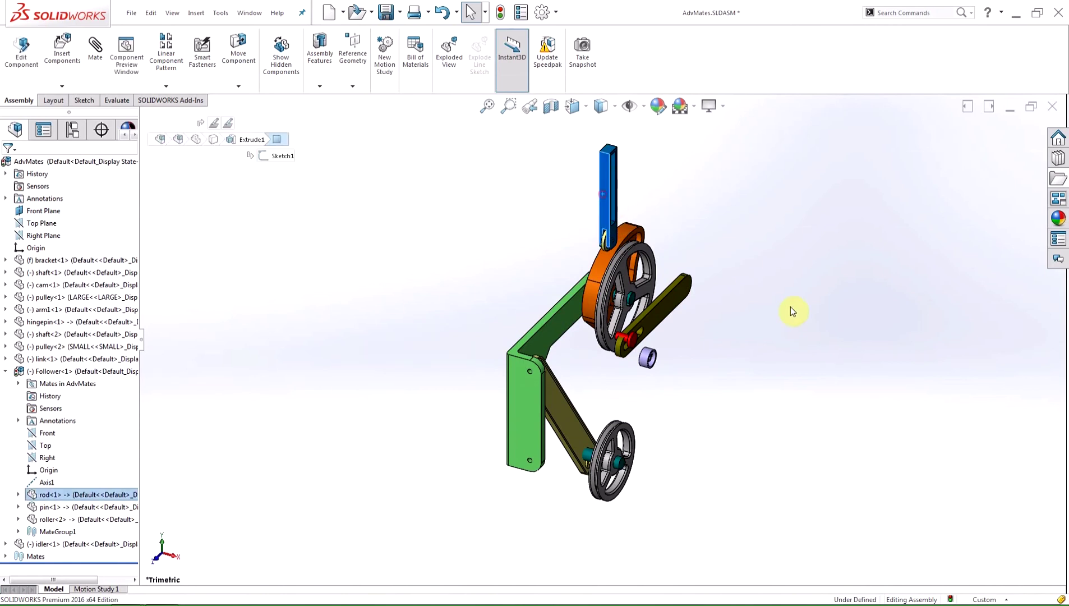
{"action": "key", "text": "d"}
{"action": "key", "text": "d"}
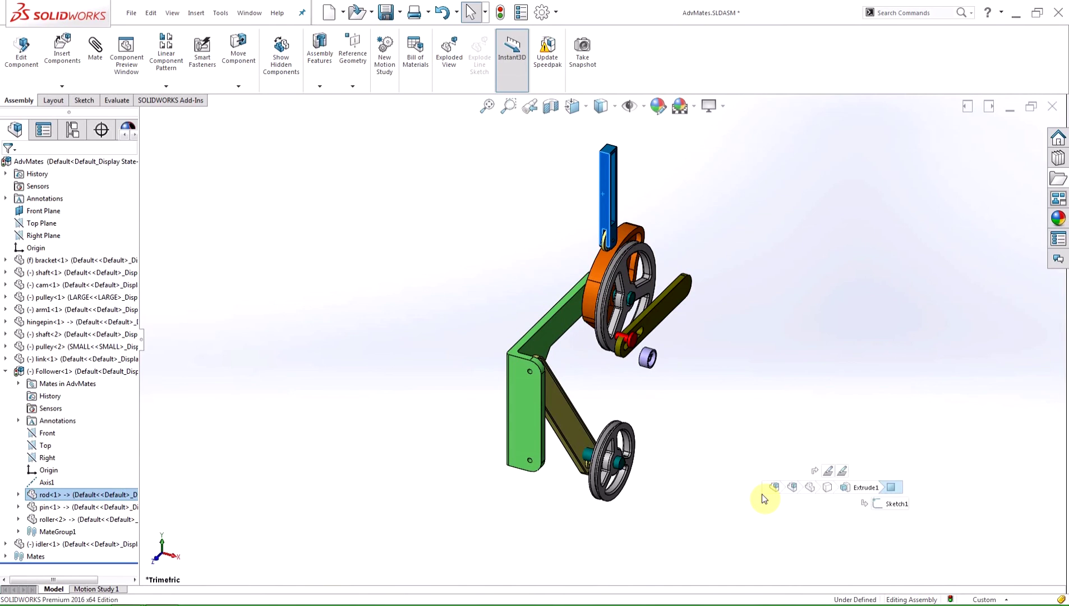
{"action": "key", "text": "d"}
{"action": "left_click", "coordinate": [395, 269]}
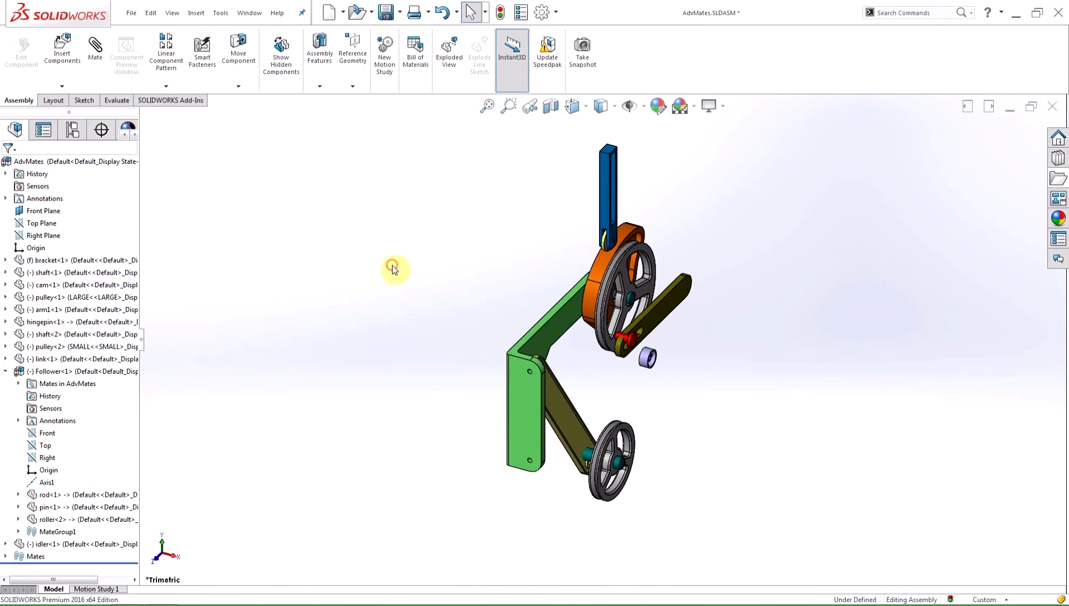
Select components by size with dynamic selection, try 18% and larger sizes, accept 9% of assembly size, and clear the selection.
{"action": "left_click", "coordinate": [485, 11]}
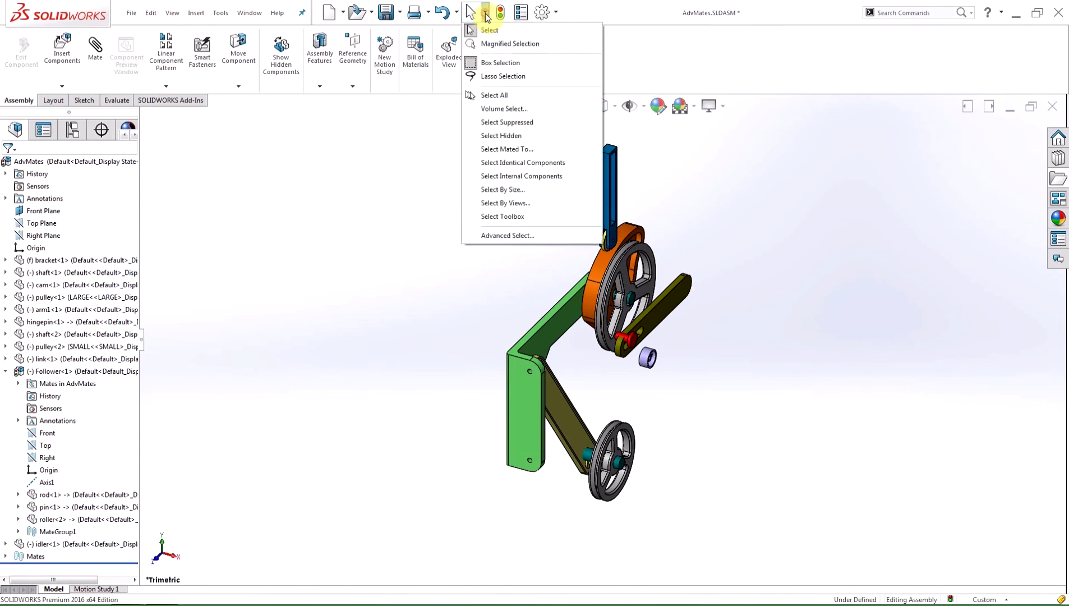
{"action": "left_click", "coordinate": [535, 189]}
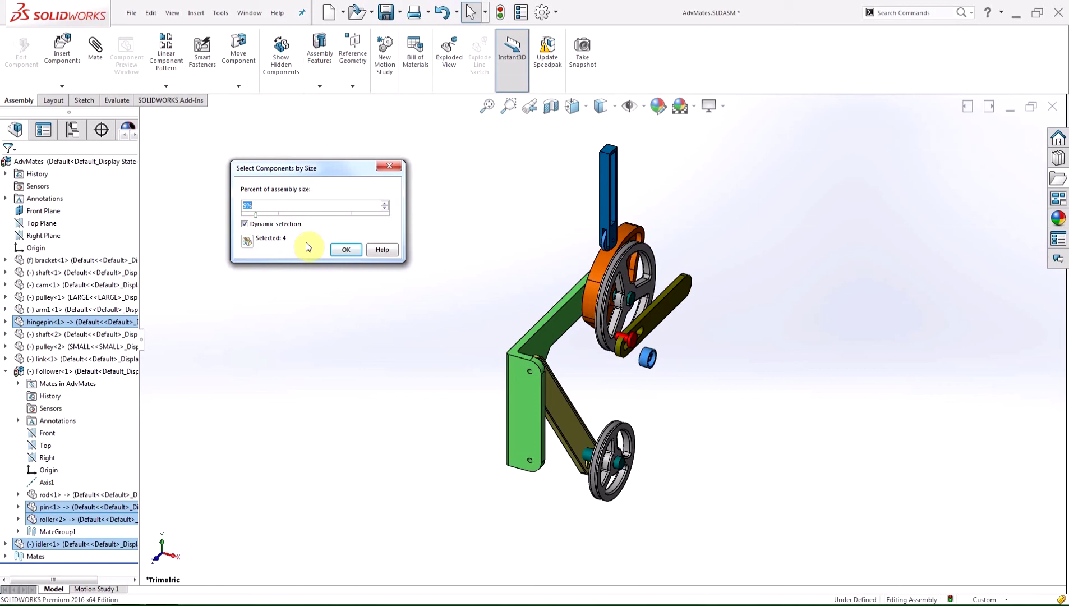
{"action": "left_click", "coordinate": [385, 204]}
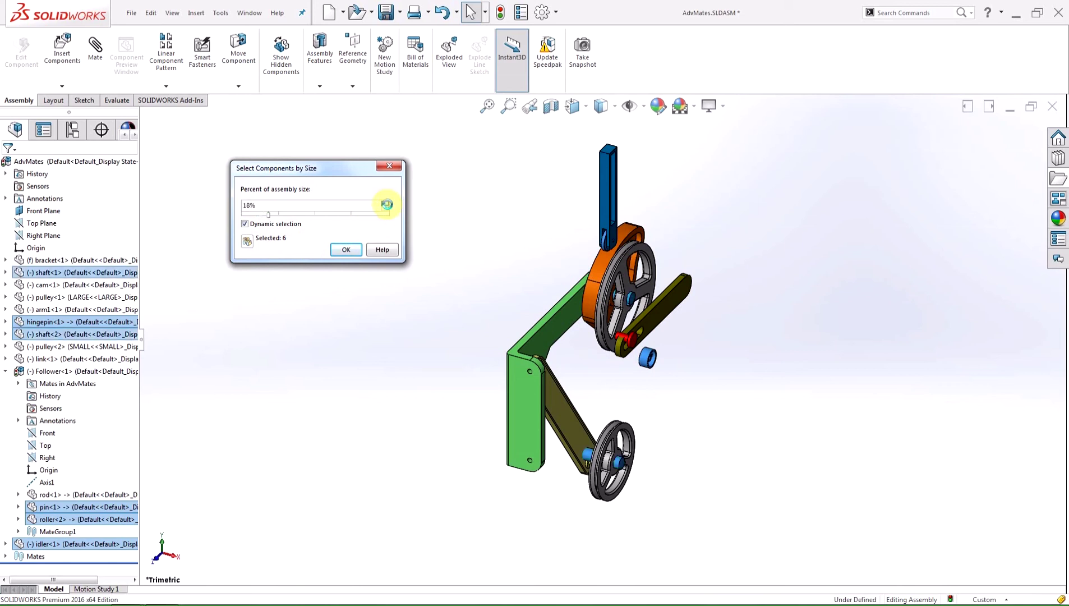
{"action": "left_click_drag", "start_coordinate": [387, 204], "coordinate": [387, 206]}
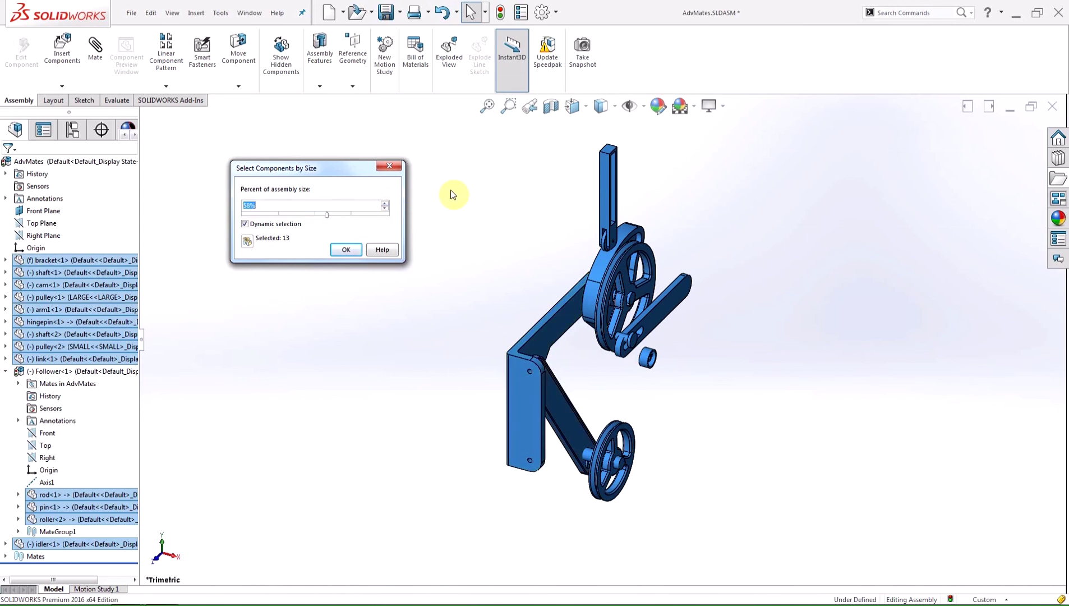
{"action": "left_click_drag", "start_coordinate": [329, 219], "coordinate": [255, 216]}
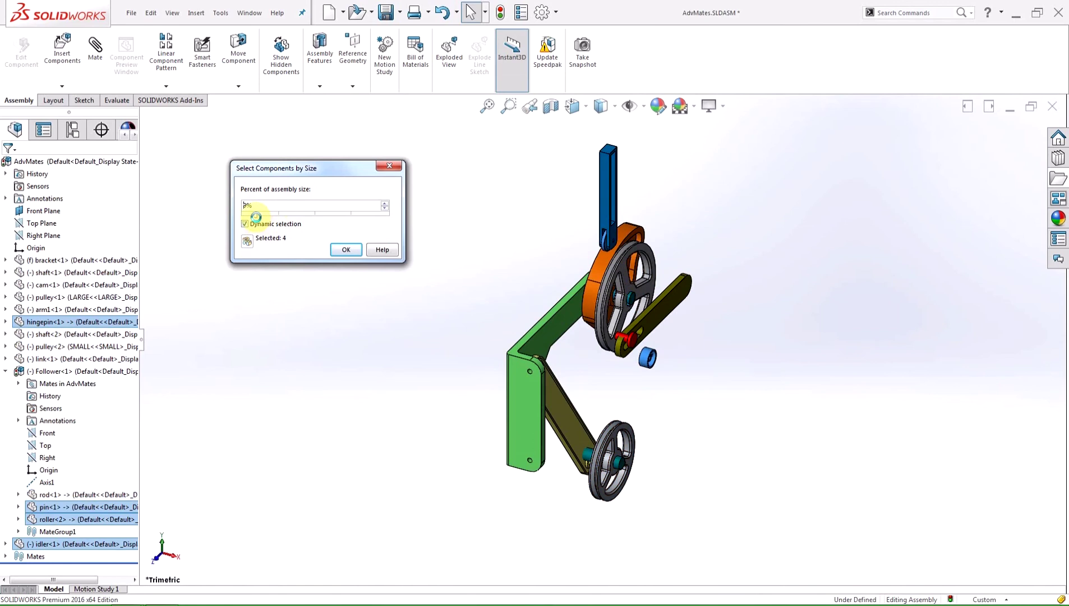
{"action": "left_click", "coordinate": [485, 208]}
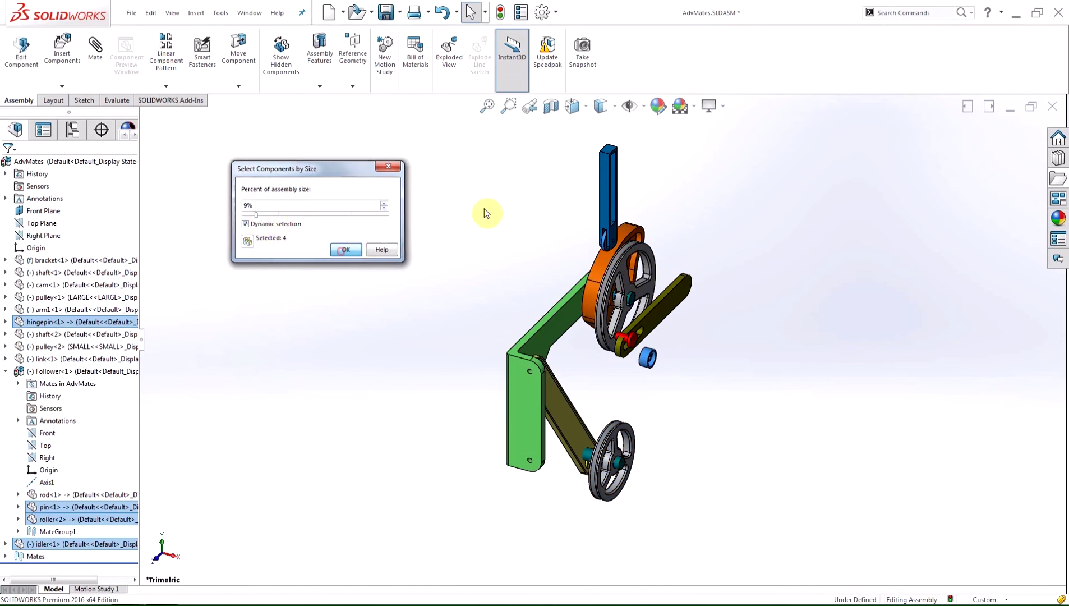
Select all identical instances of the shaft with matching configuration names and clear the selection.
{"action": "left_click", "coordinate": [485, 16]}
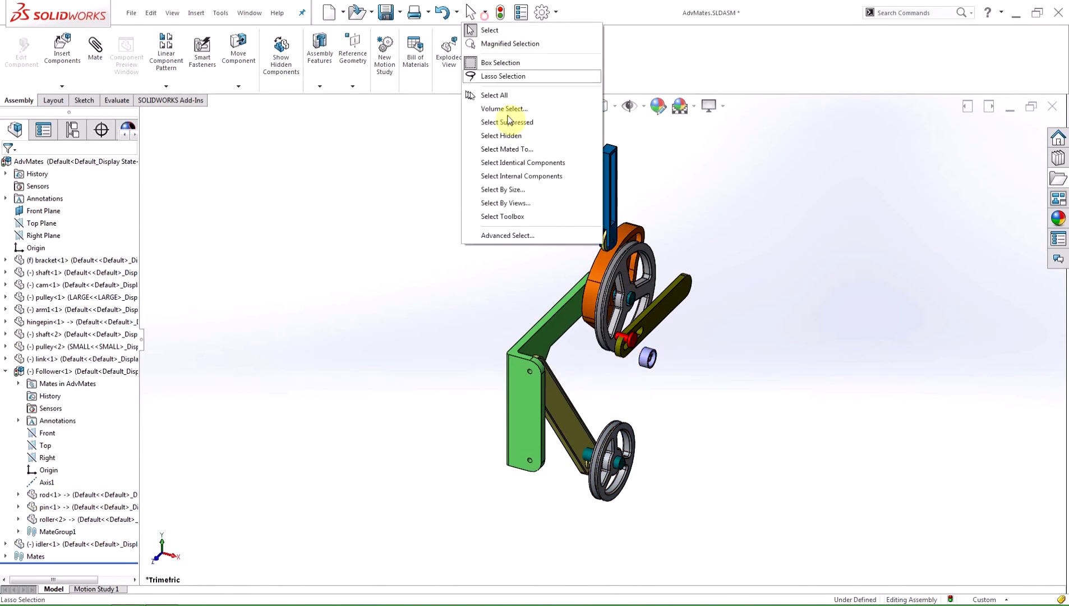
{"action": "left_click", "coordinate": [531, 165]}
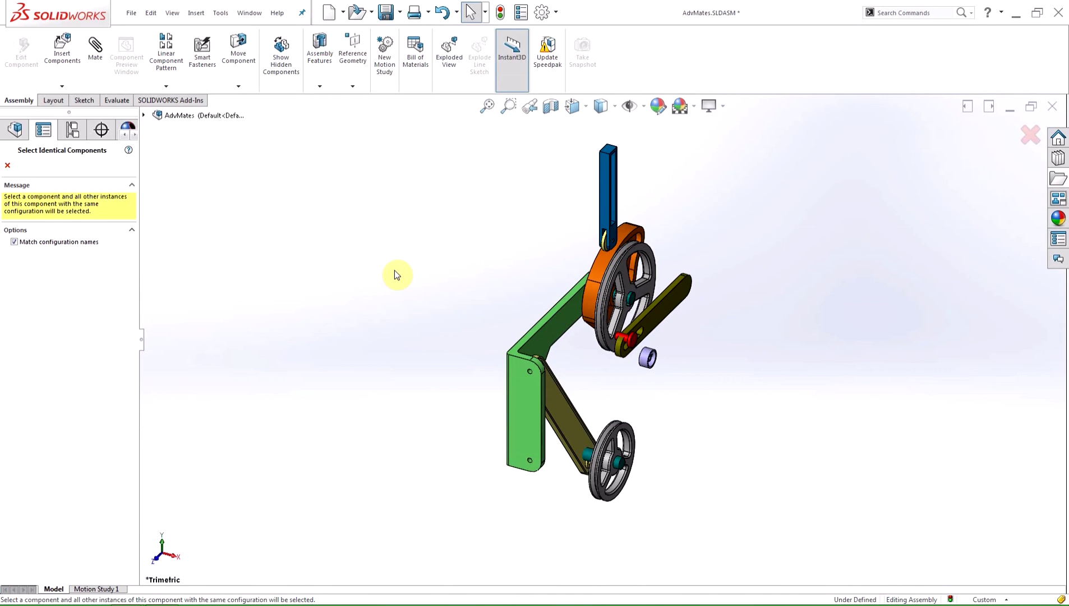
{"action": "left_click", "coordinate": [627, 301]}
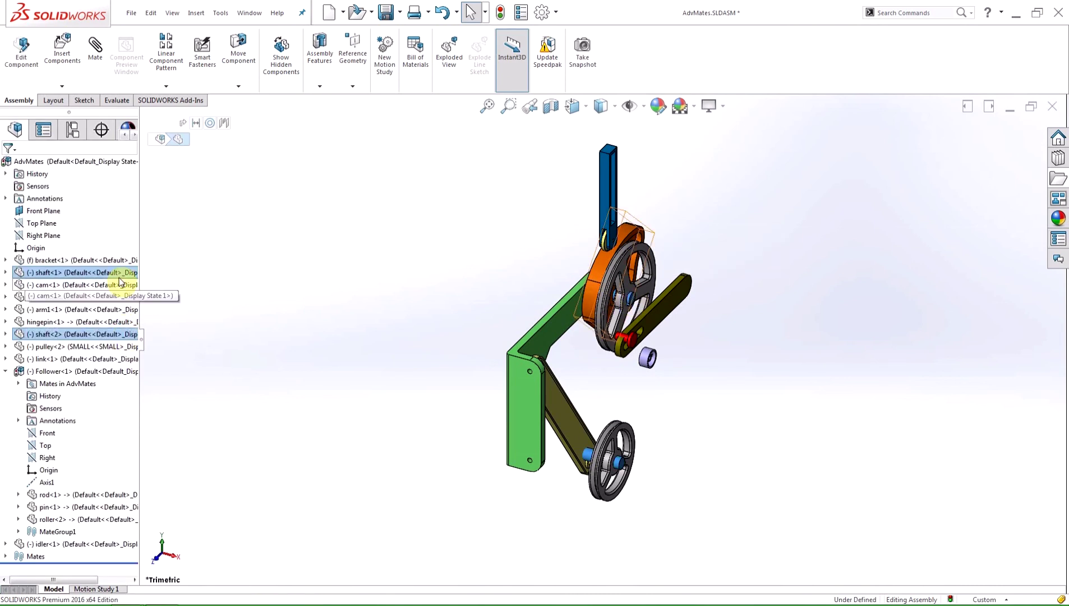
{"action": "left_click", "coordinate": [288, 239]}
Add a slot mate with the Free constraint between the link's slot and the large pulley's red pin.
{"action": "left_click", "coordinate": [98, 50]}
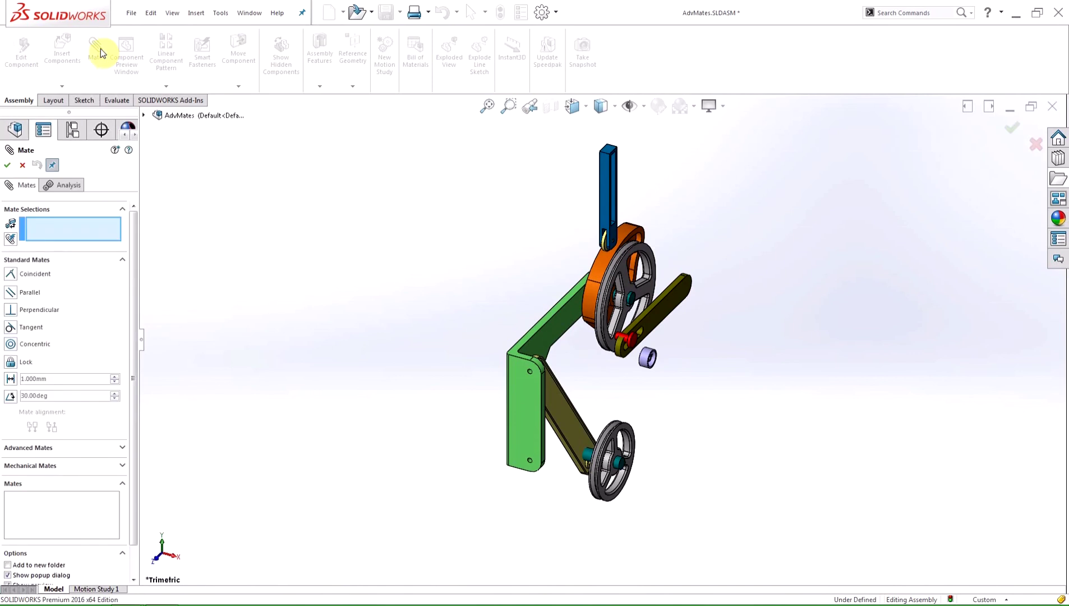
{"action": "left_click", "coordinate": [59, 466]}
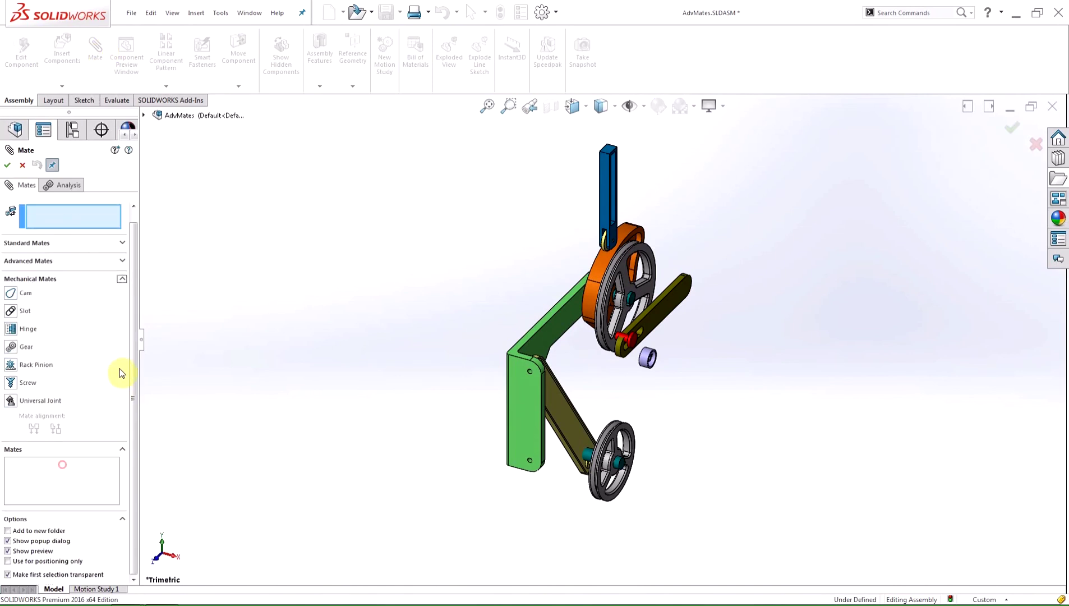
{"action": "left_click", "coordinate": [25, 310]}
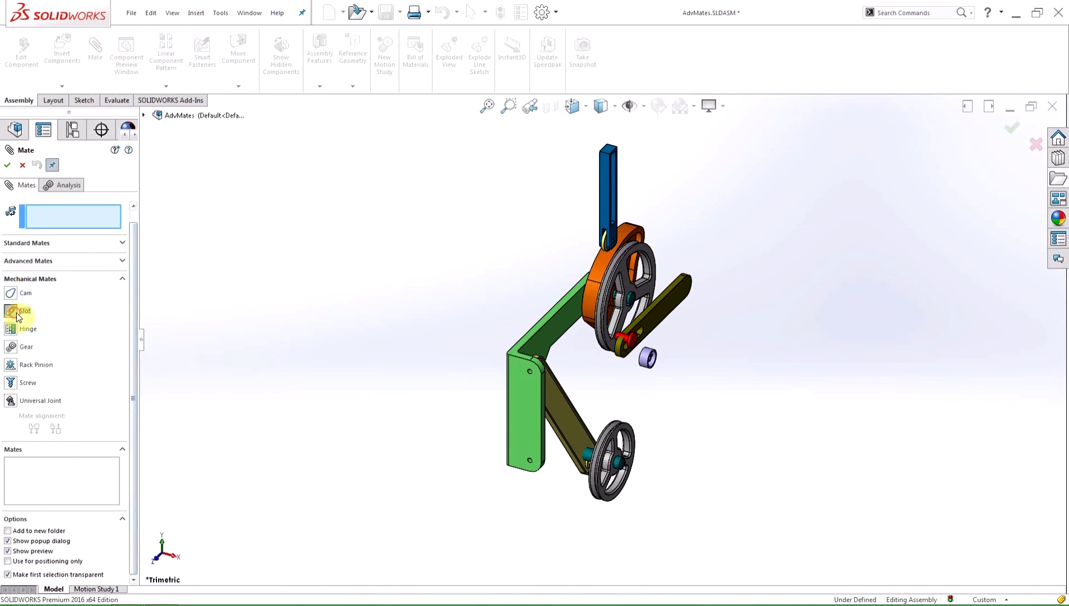
{"action": "scroll", "coordinate": [134, 353], "scroll_direction": "down", "scroll_amount": 2}
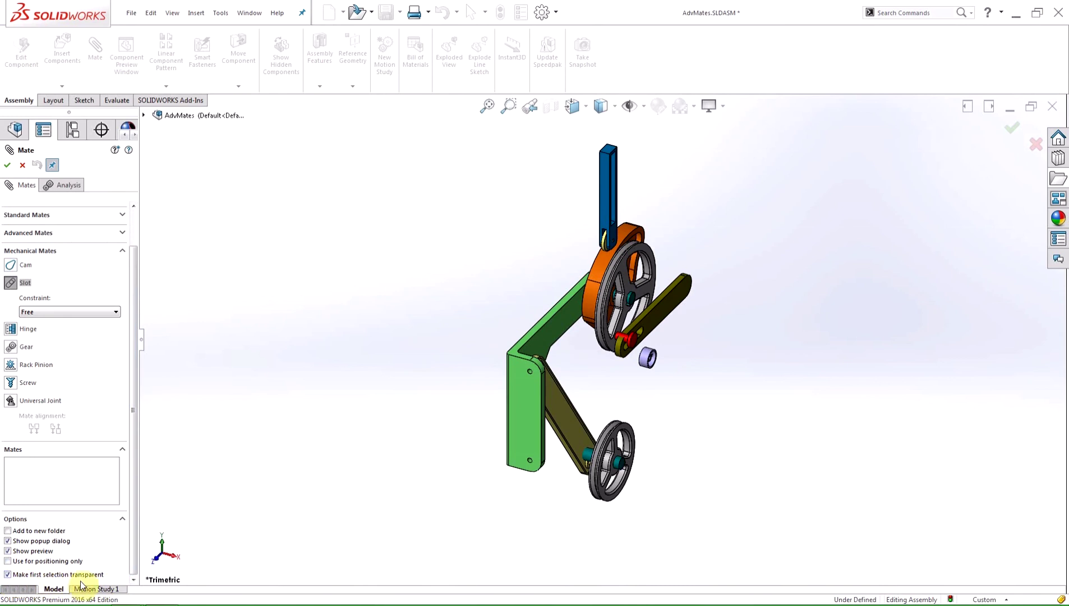
{"action": "scroll", "coordinate": [608, 353], "scroll_direction": "down", "scroll_amount": 5}
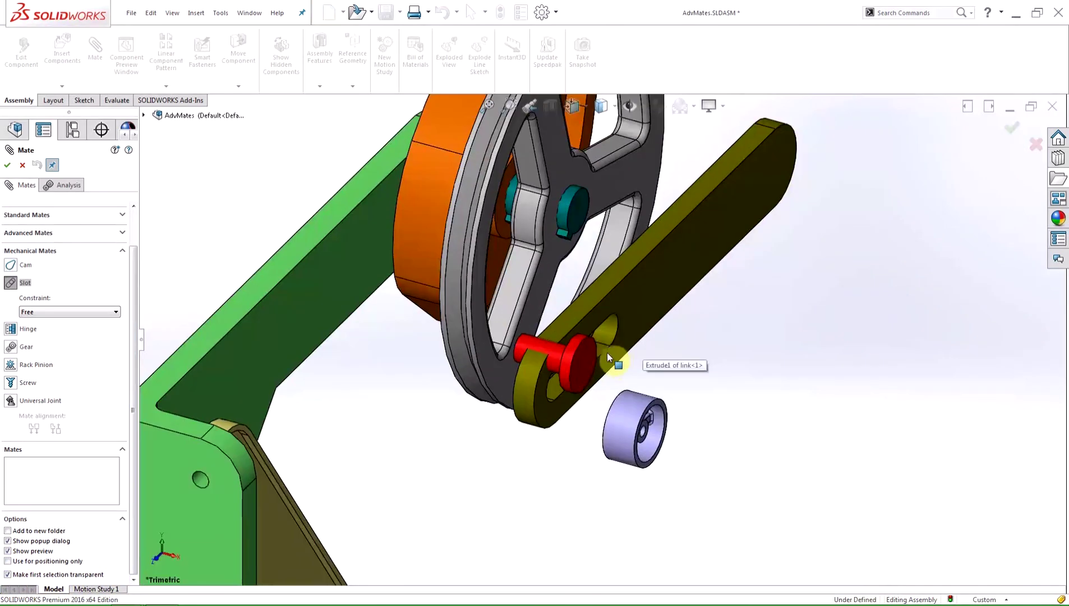
{"action": "left_click", "coordinate": [602, 346]}
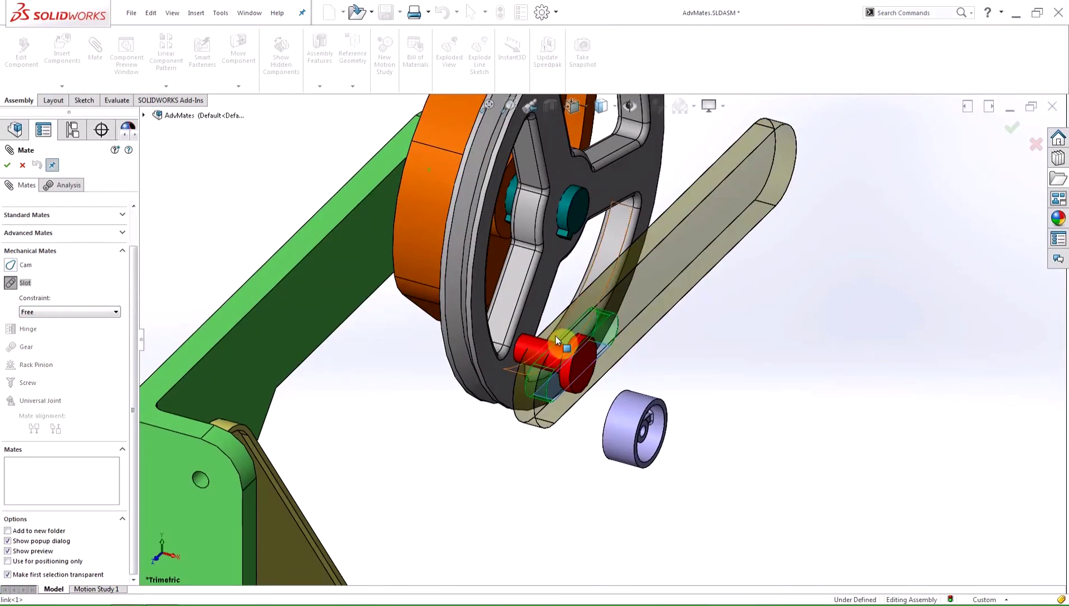
{"action": "left_click", "coordinate": [544, 347]}
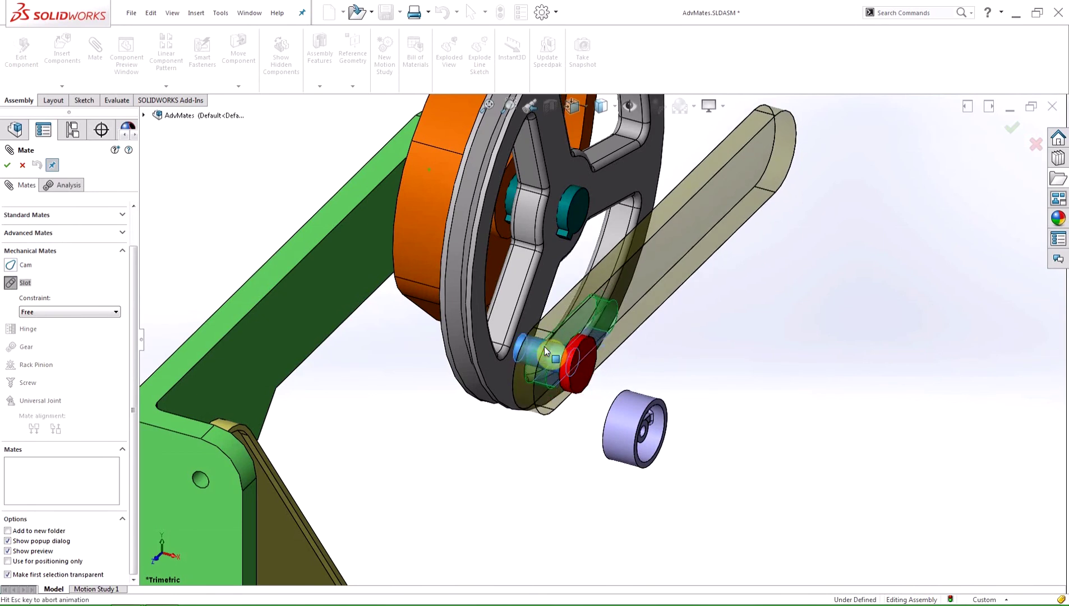
{"action": "key", "text": "Return"}
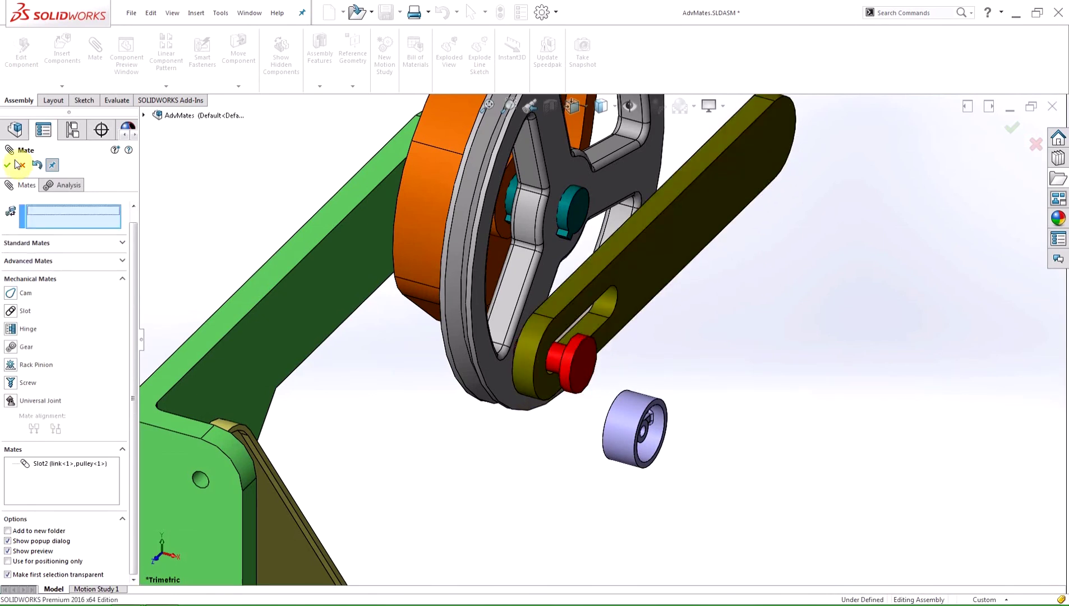
{"action": "left_click", "coordinate": [7, 164]}
{"action": "key", "text": "f"}
{"action": "scroll", "coordinate": [754, 332], "scroll_direction": "up", "scroll_amount": 3}
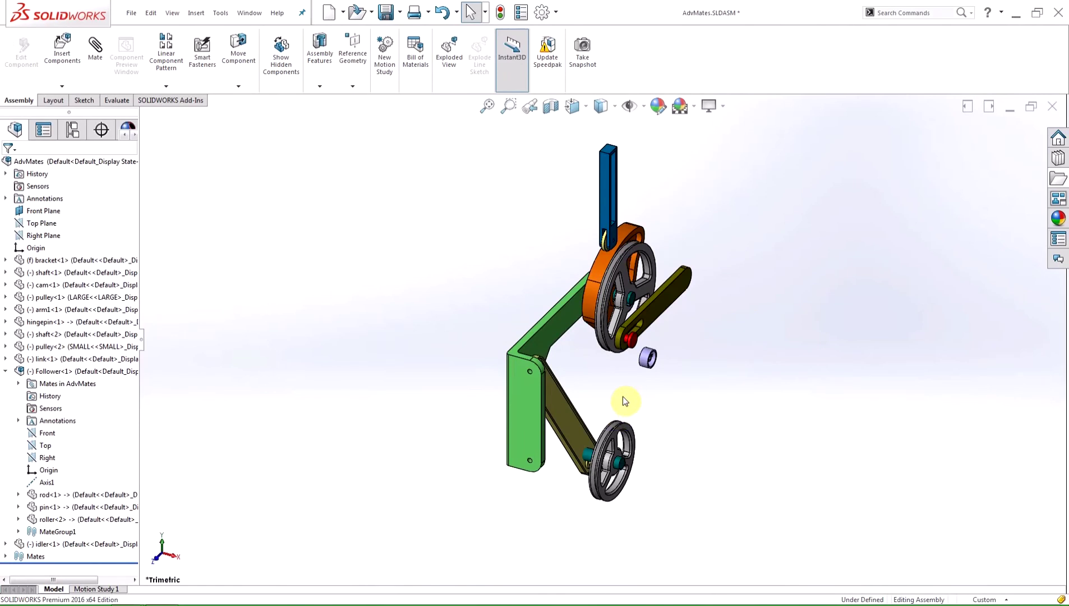
Open arm1 in a component preview window and orient it to expose the hole at its lower end.
{"action": "left_click", "coordinate": [570, 422]}
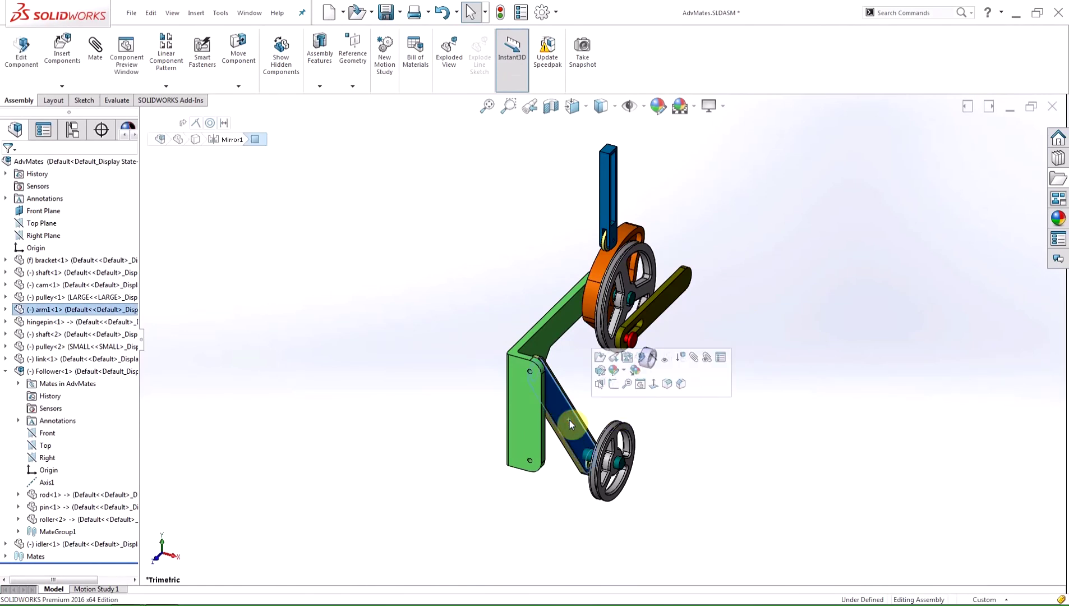
{"action": "left_click", "coordinate": [641, 384]}
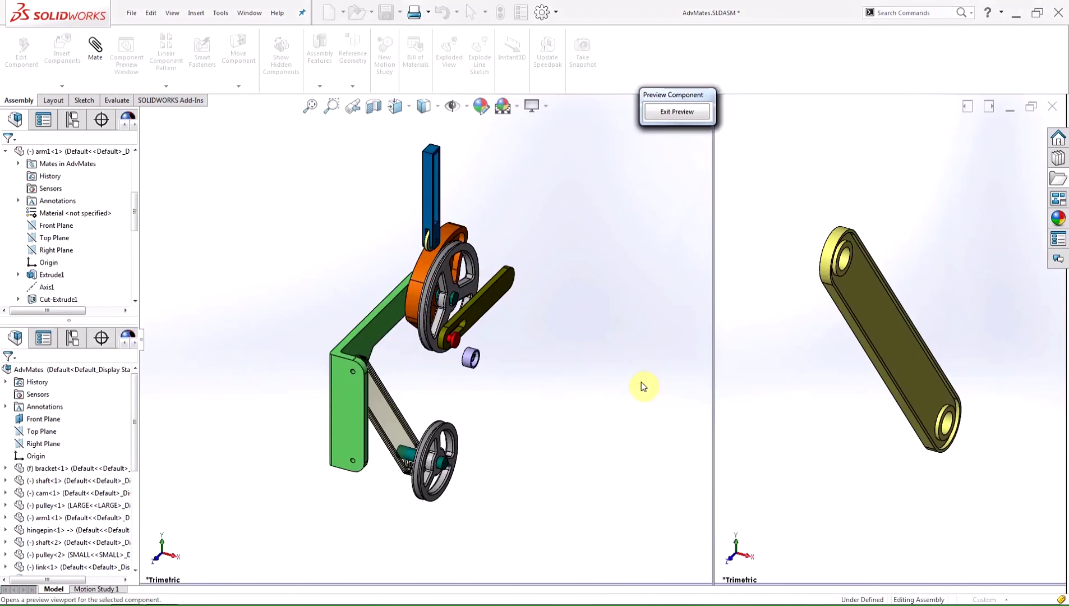
{"action": "middle_click_drag", "start_coordinate": [902, 337], "coordinate": [983, 498]}
{"action": "scroll", "coordinate": [976, 492], "scroll_direction": "down", "scroll_amount": 4}
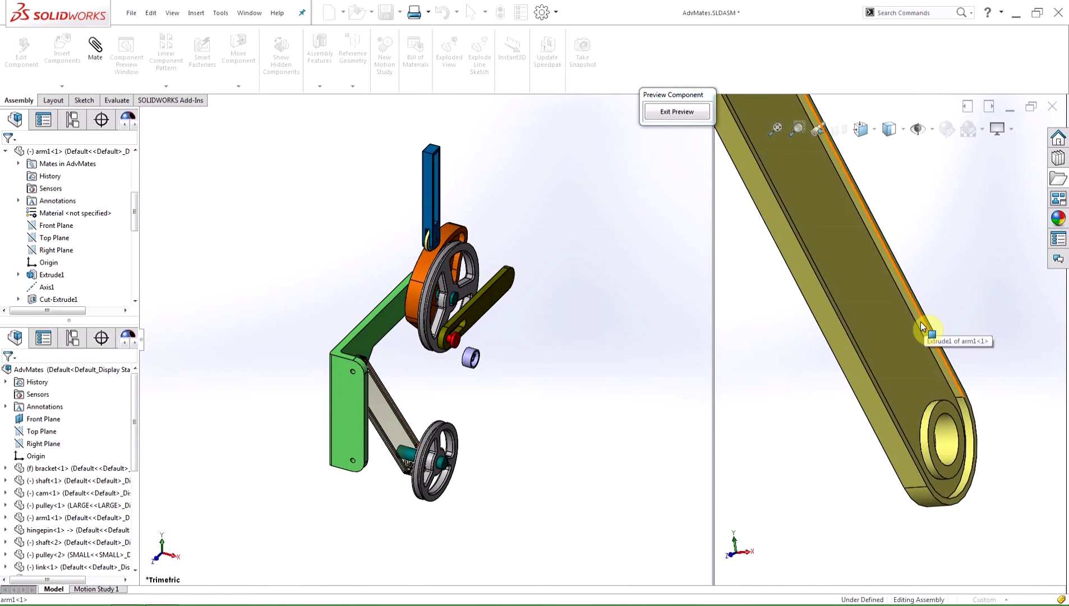
Mate the arm's lower hole concentric with the small pulley's shaft and exit the component preview.
{"action": "left_click", "coordinate": [946, 447]}
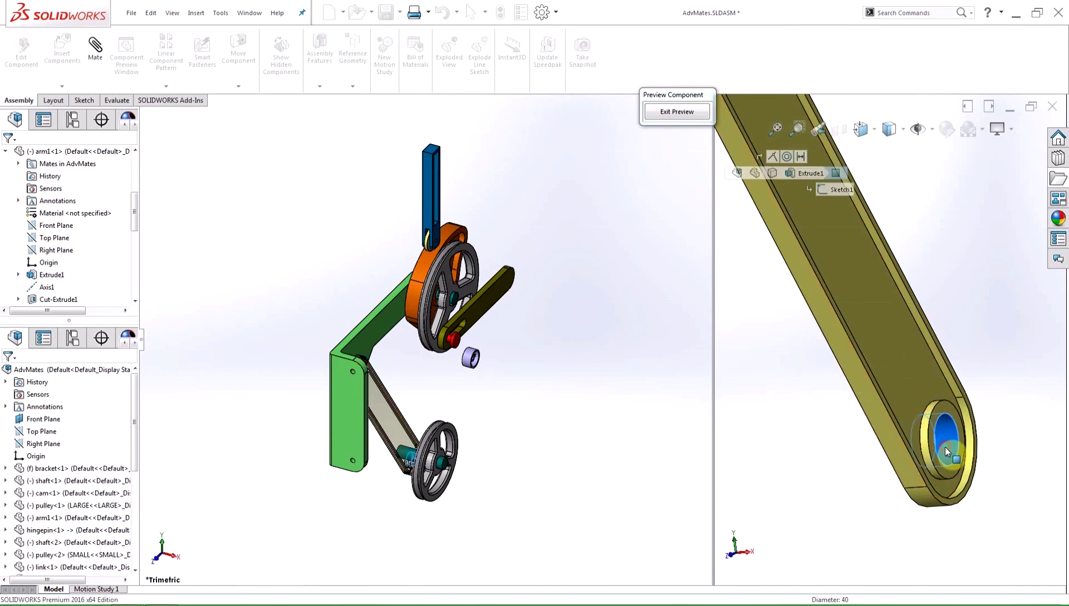
{"action": "left_click", "coordinate": [409, 455]}
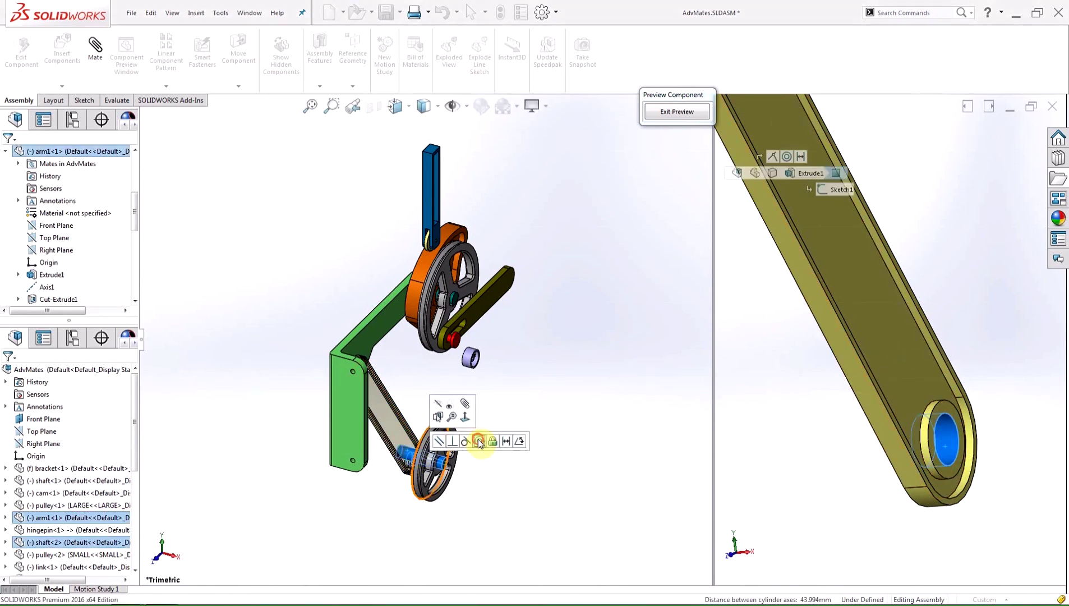
{"action": "left_click", "coordinate": [480, 441]}
{"action": "left_click", "coordinate": [677, 111]}
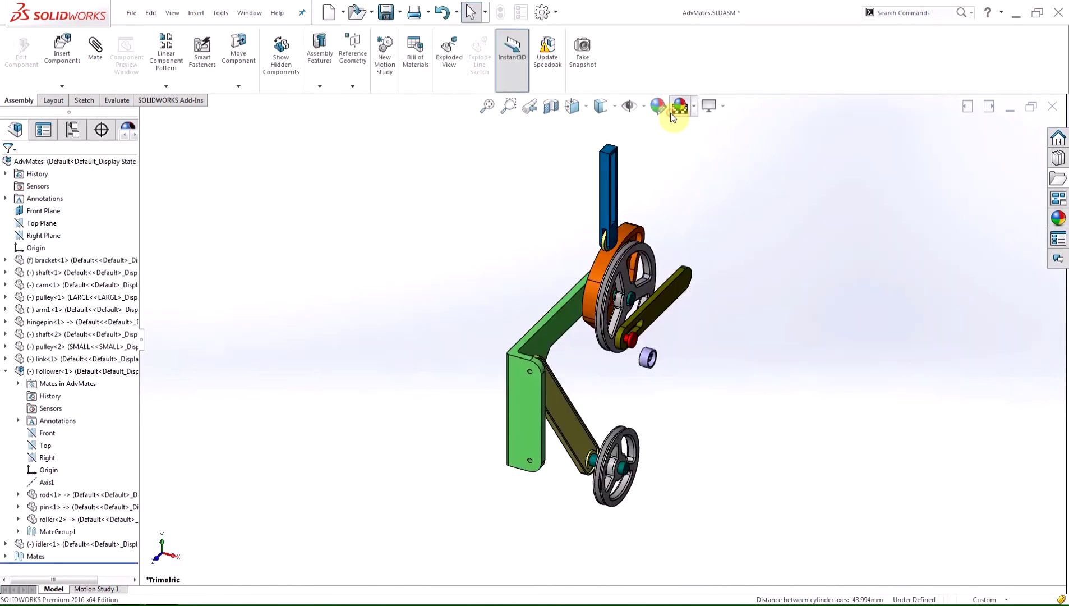
Close the AdvMates assembly and expand the mates of the blocks_knobs_903 assembly.
{"action": "left_click", "coordinate": [1055, 107]}
{"action": "left_click", "coordinate": [496, 314]}
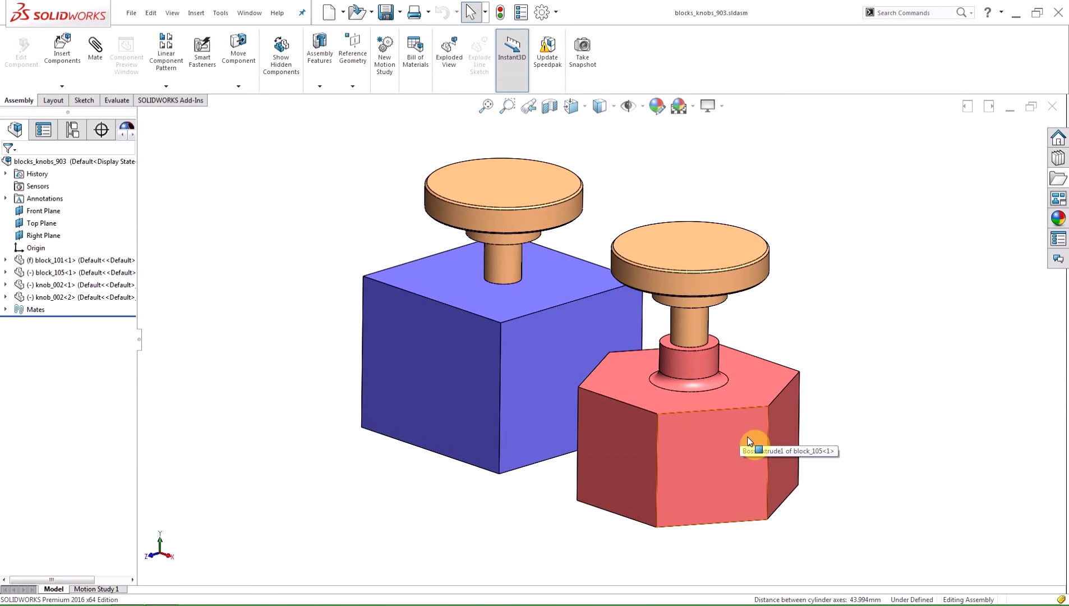
{"action": "left_click", "coordinate": [6, 309]}
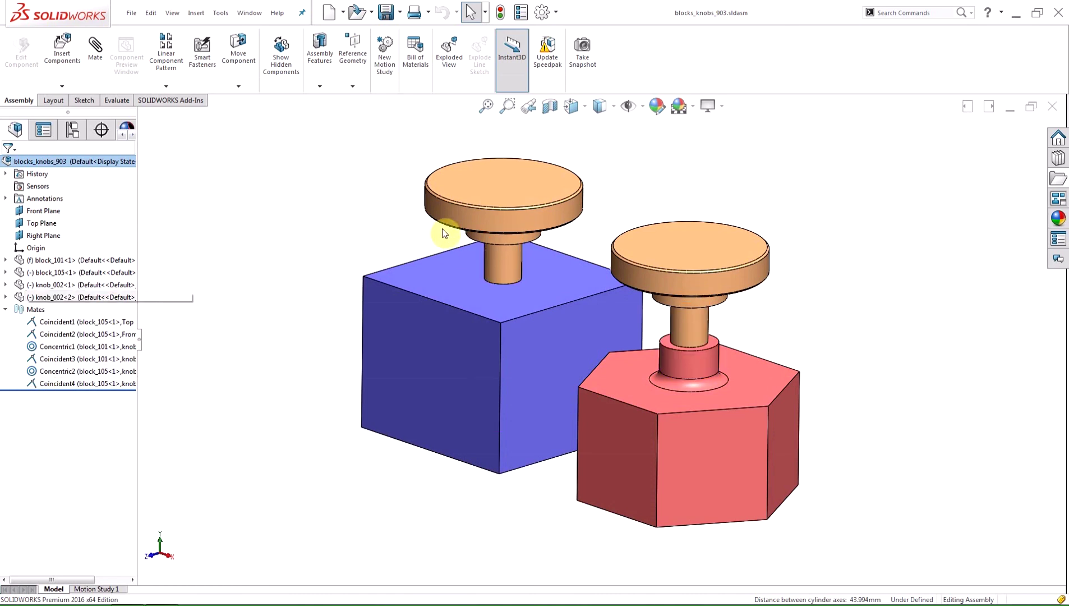
Open the knob_002 part from the assembly and unsuppress its Revolve2 feature.
{"action": "left_click", "coordinate": [480, 203]}
{"action": "left_click", "coordinate": [510, 134]}
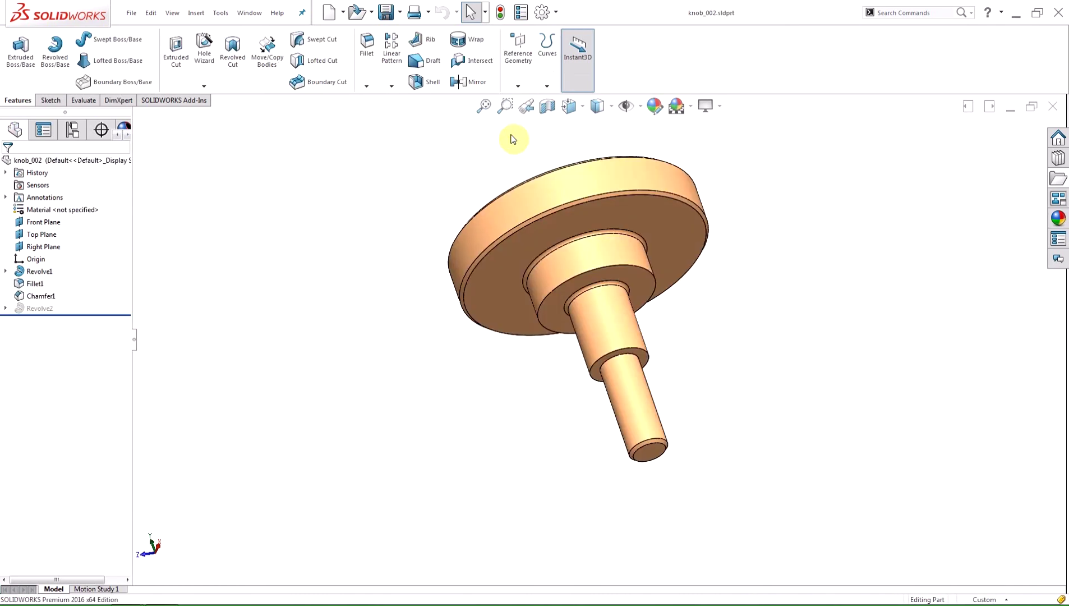
{"action": "left_click", "coordinate": [39, 308]}
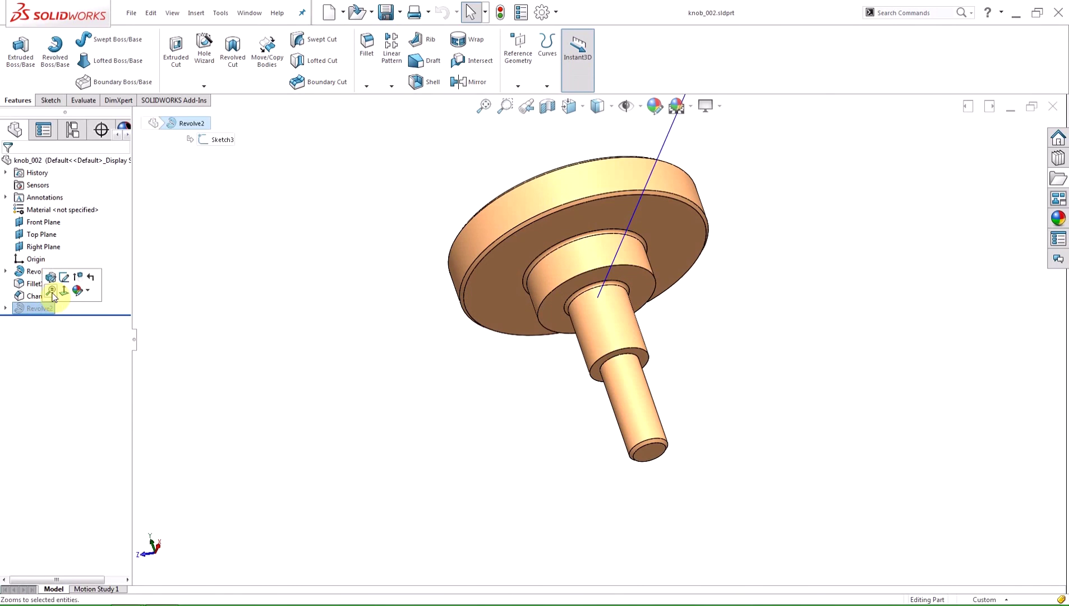
{"action": "left_click", "coordinate": [77, 276]}
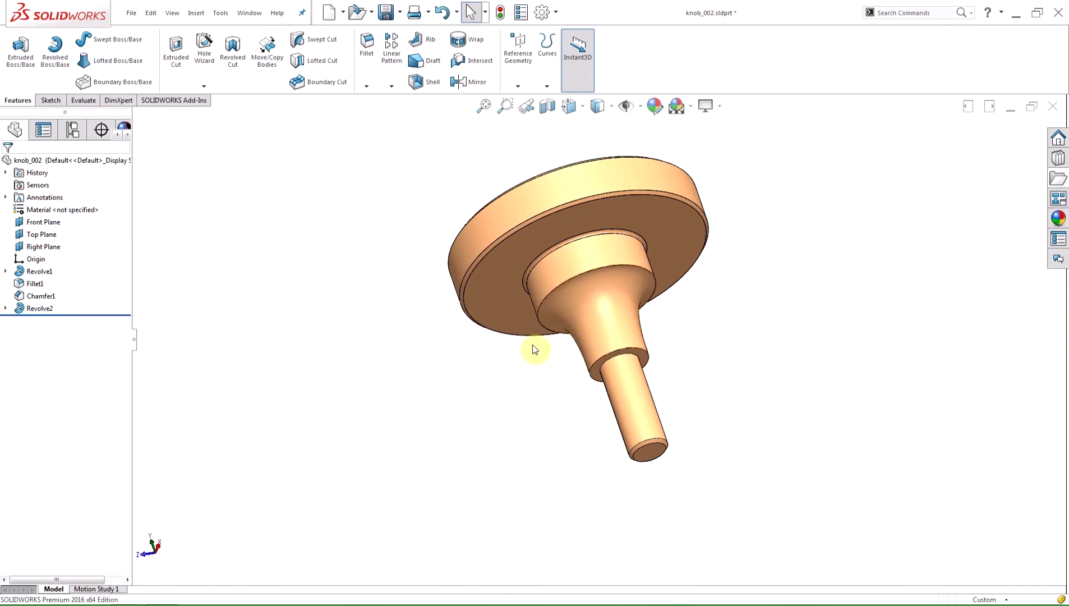
Return to the blocks_knobs_903 assembly, rebuild it with the changed part, and dismiss the error report.
{"action": "key", "text": "ctrl+Tab"}
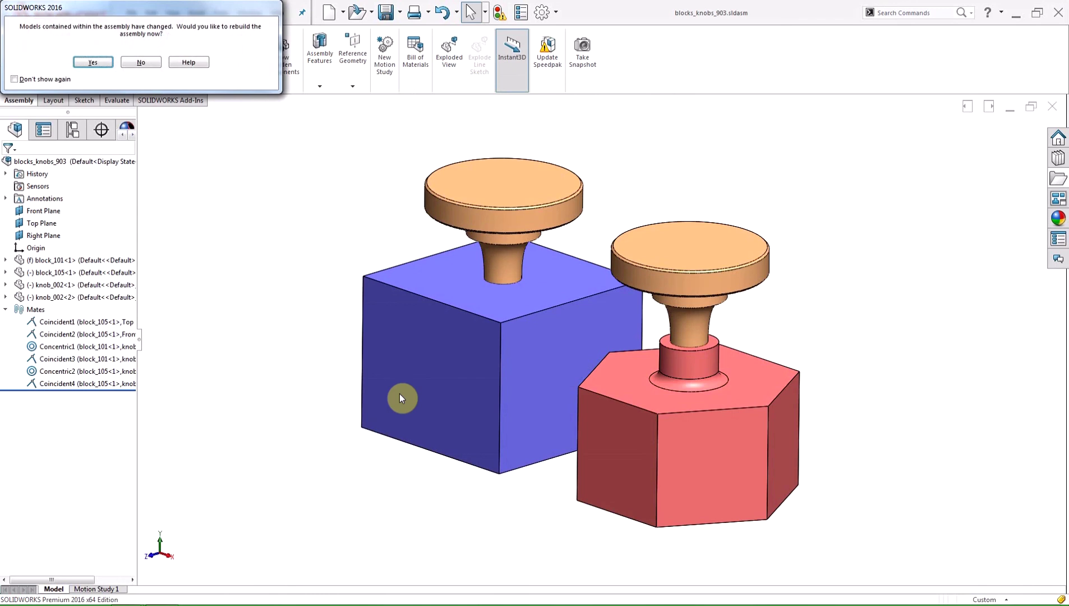
{"action": "left_click", "coordinate": [102, 66]}
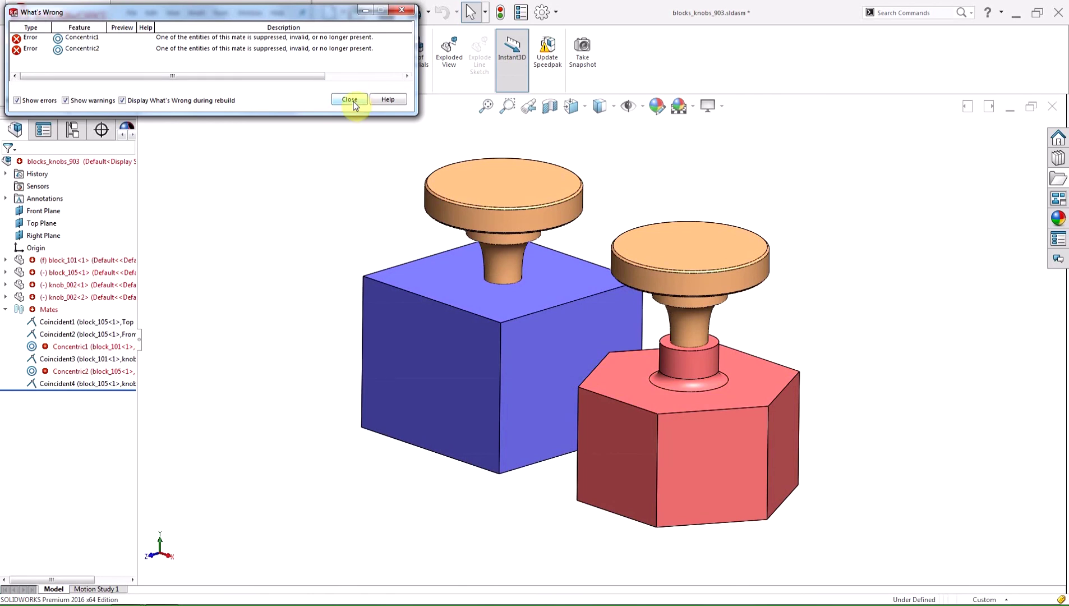
{"action": "left_click", "coordinate": [350, 100]}
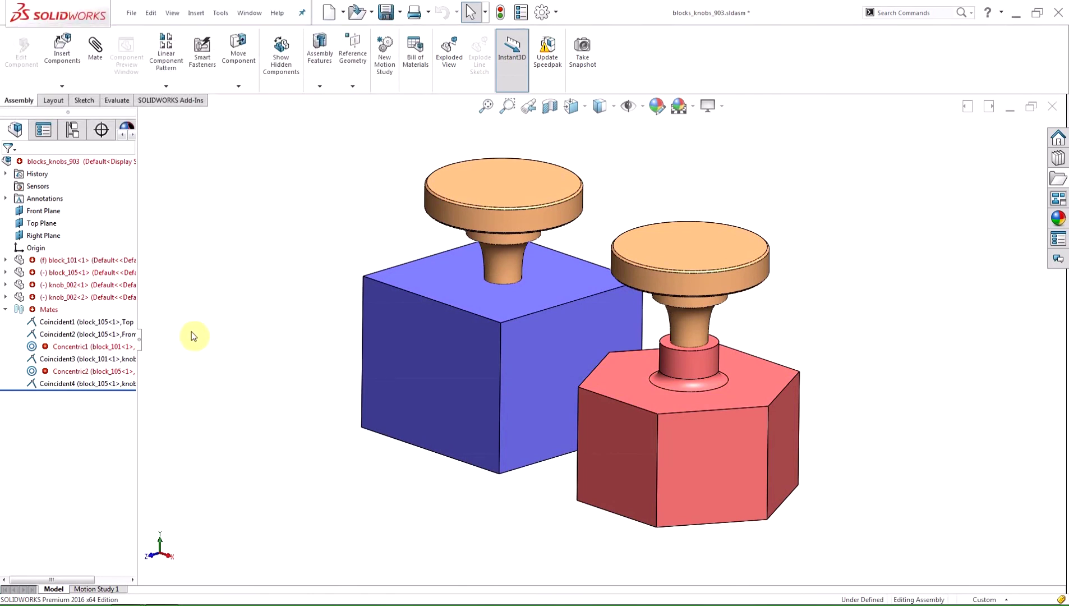
Replace Concentric1's missing knob reference with the cylindrical face beneath the knob's head, and replace all other missing mate references too.
{"action": "right_click", "coordinate": [95, 346]}
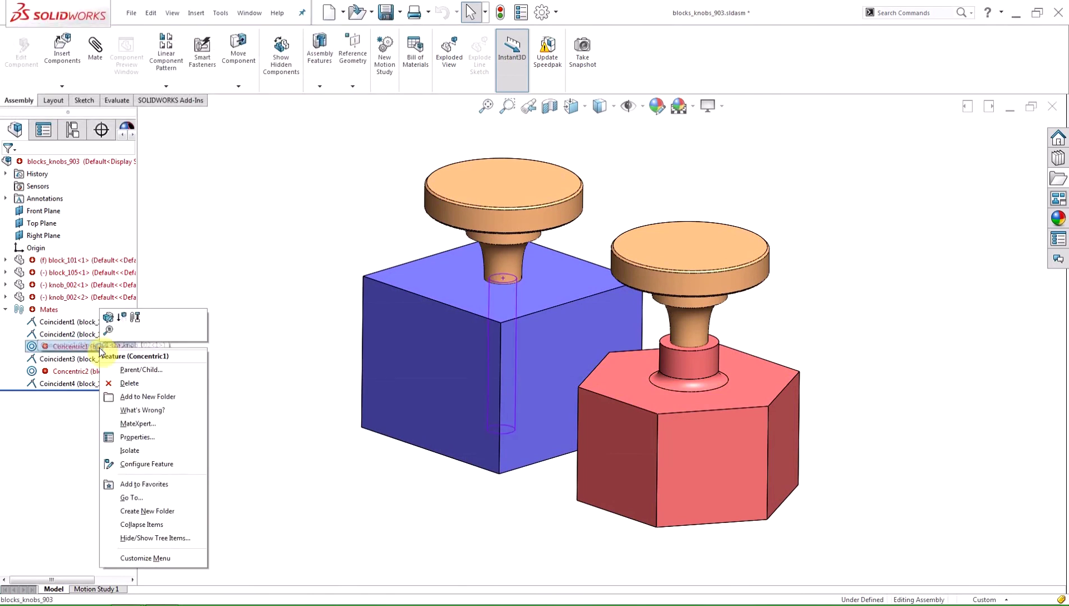
{"action": "left_click", "coordinate": [135, 317]}
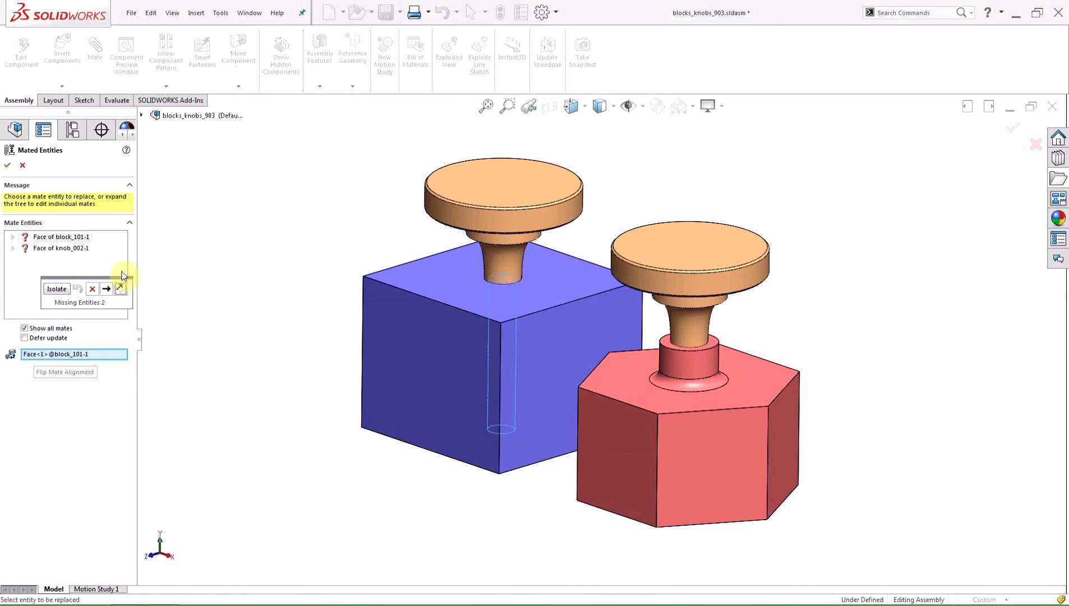
{"action": "left_click", "coordinate": [14, 249]}
{"action": "left_click", "coordinate": [79, 259]}
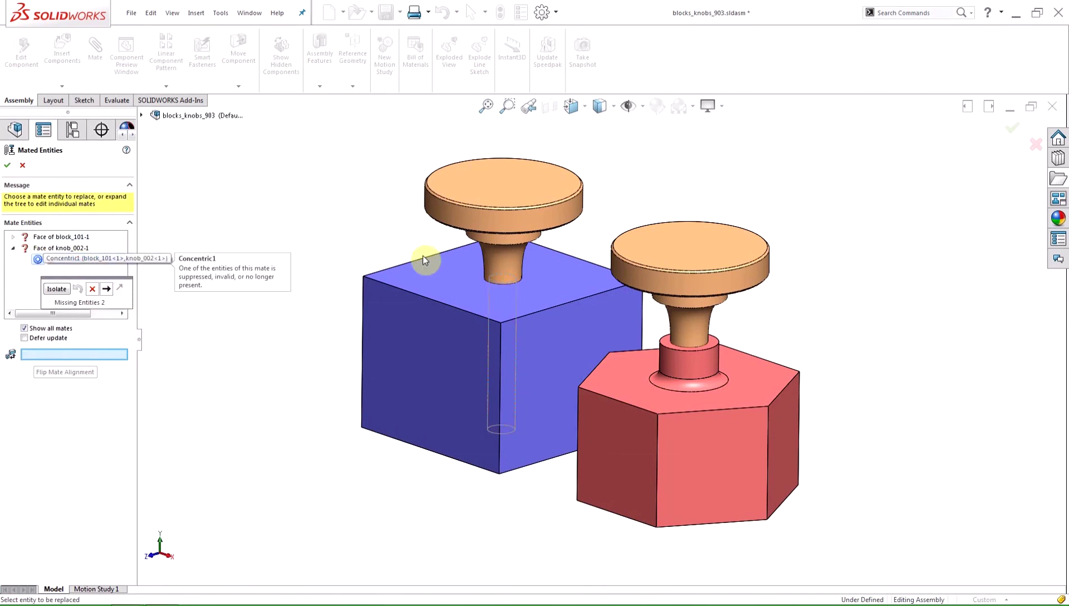
{"action": "left_click", "coordinate": [500, 241]}
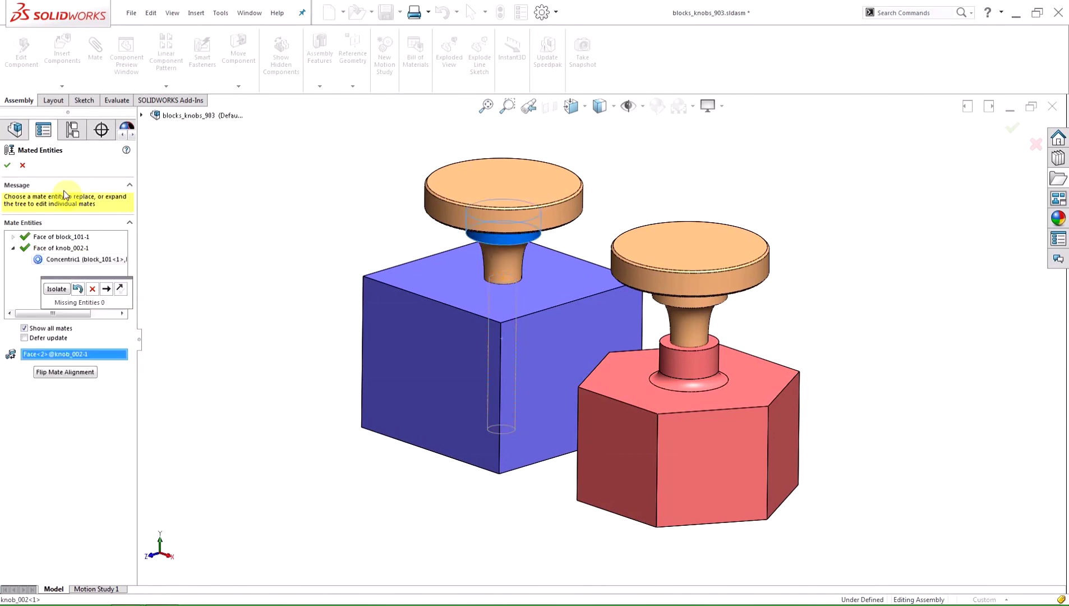
{"action": "left_click", "coordinate": [7, 166]}
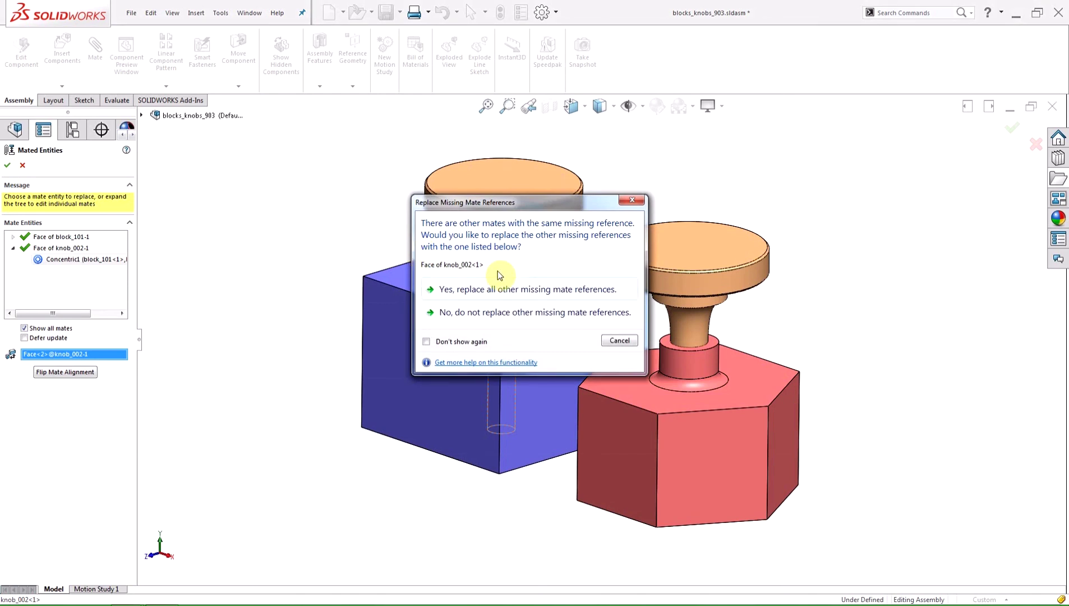
{"action": "left_click", "coordinate": [494, 289]}
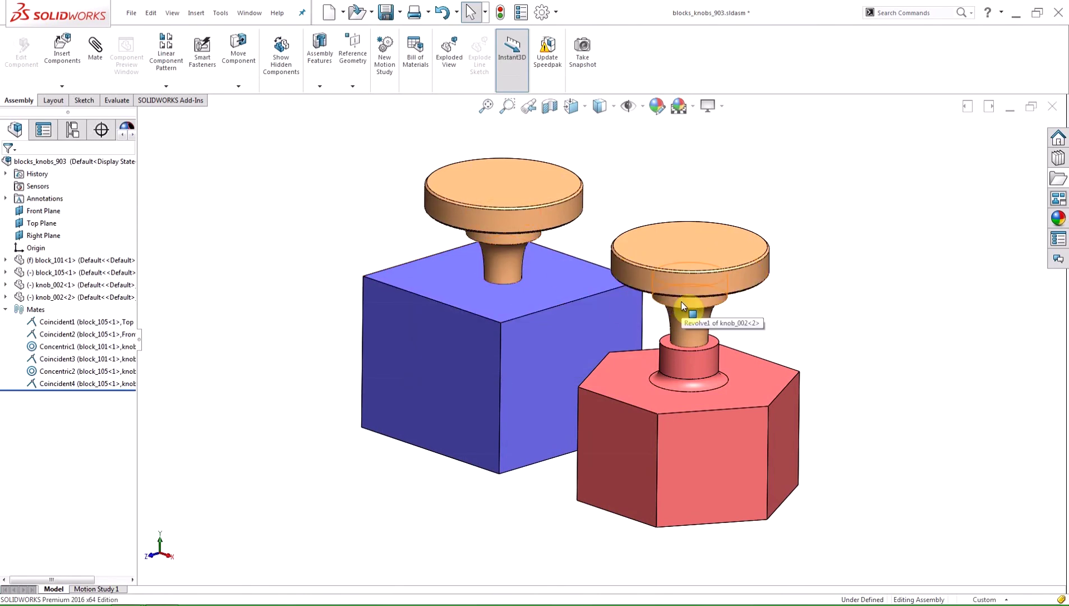
{"action": "mouse_move", "coordinate": [96, 346]}
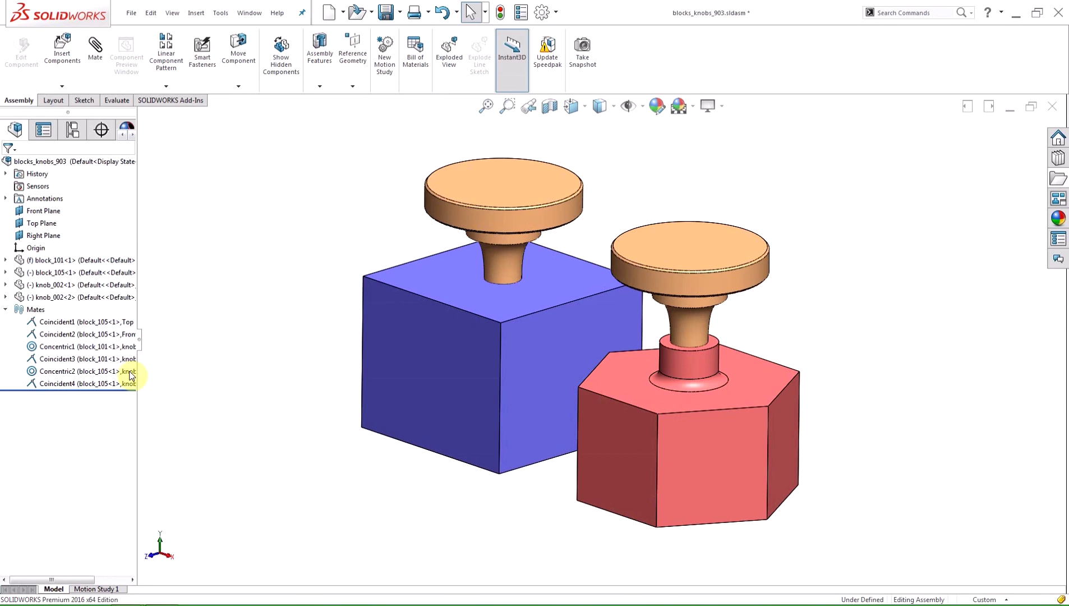